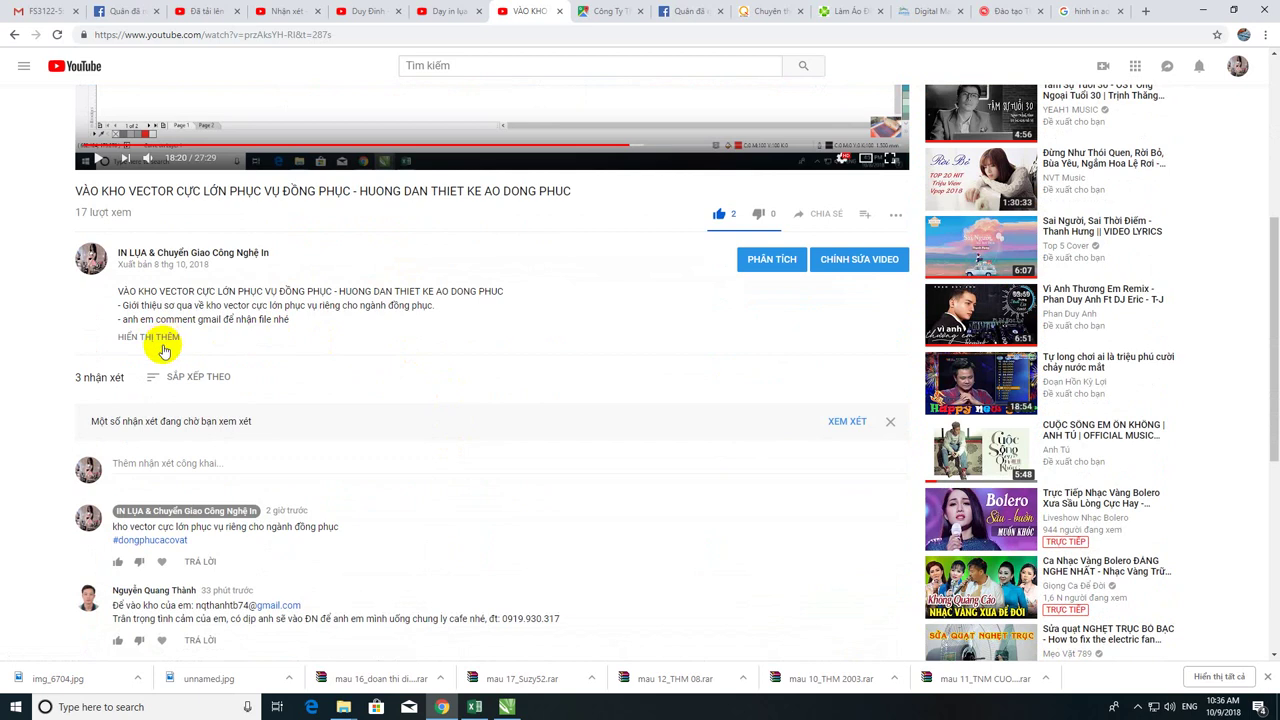
# Step: Read the video's full description and the viewer comments below it
pyautogui.click(168, 340)
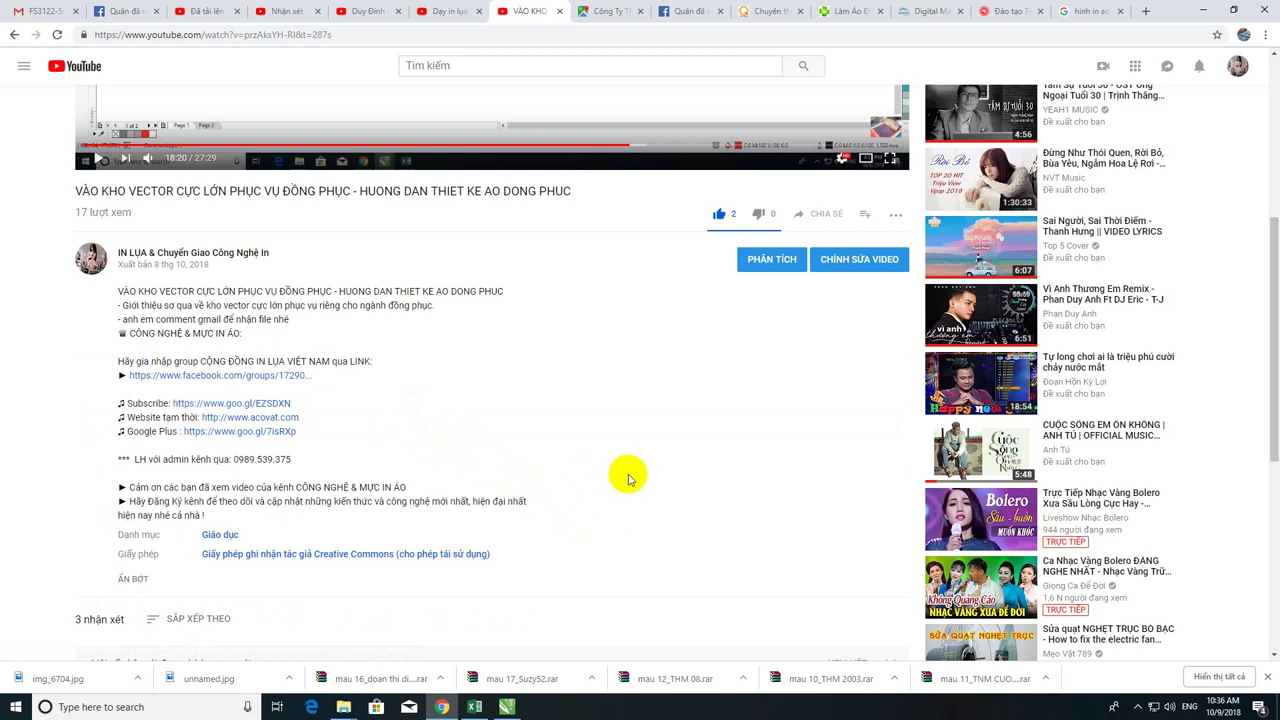
pyautogui.scroll(2, 755, 505)
pyautogui.scroll(-7, 762, 490)
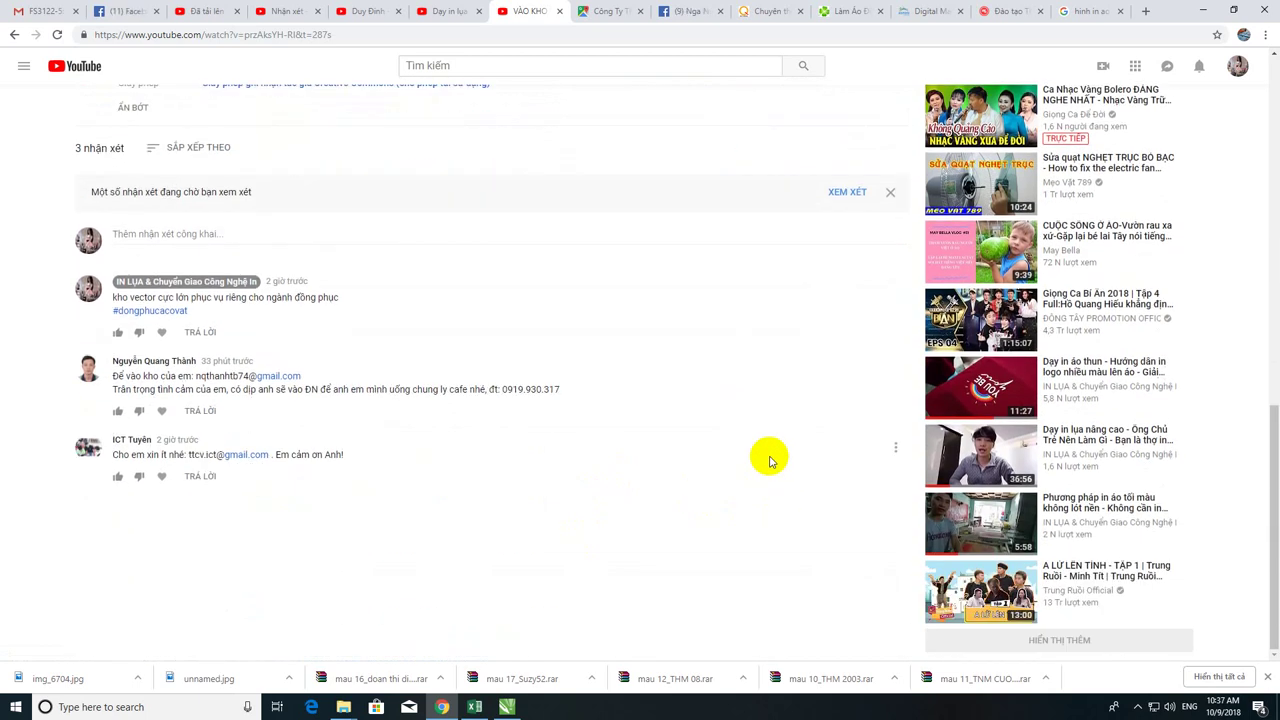
pyautogui.scroll(2, 768, 458)
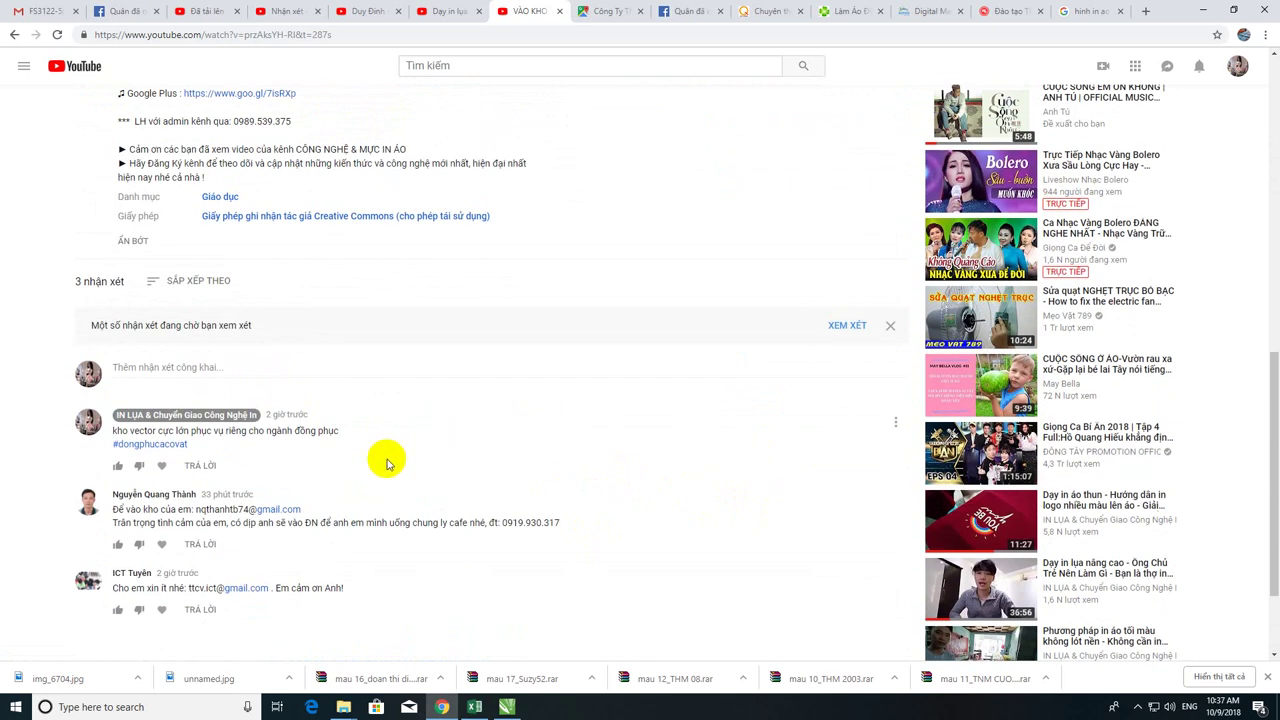
pyautogui.scroll(2, 388, 462)
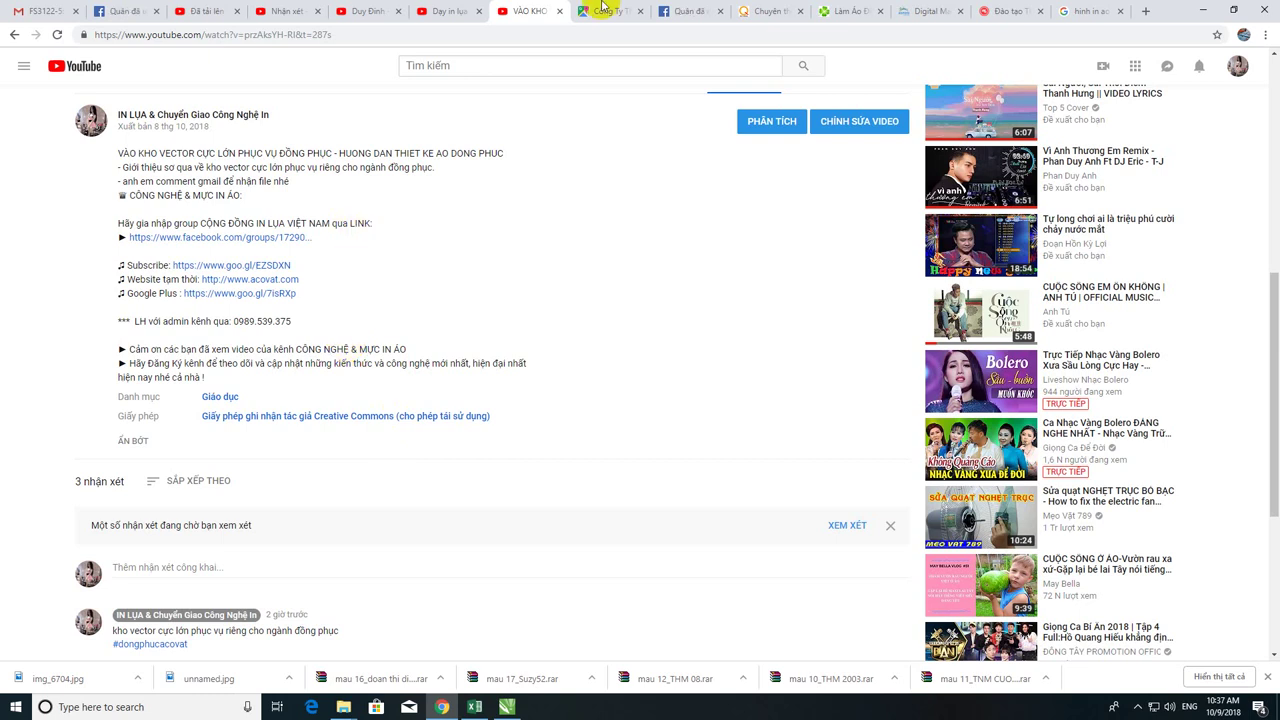
pyautogui.scroll(-1, 920, 289)
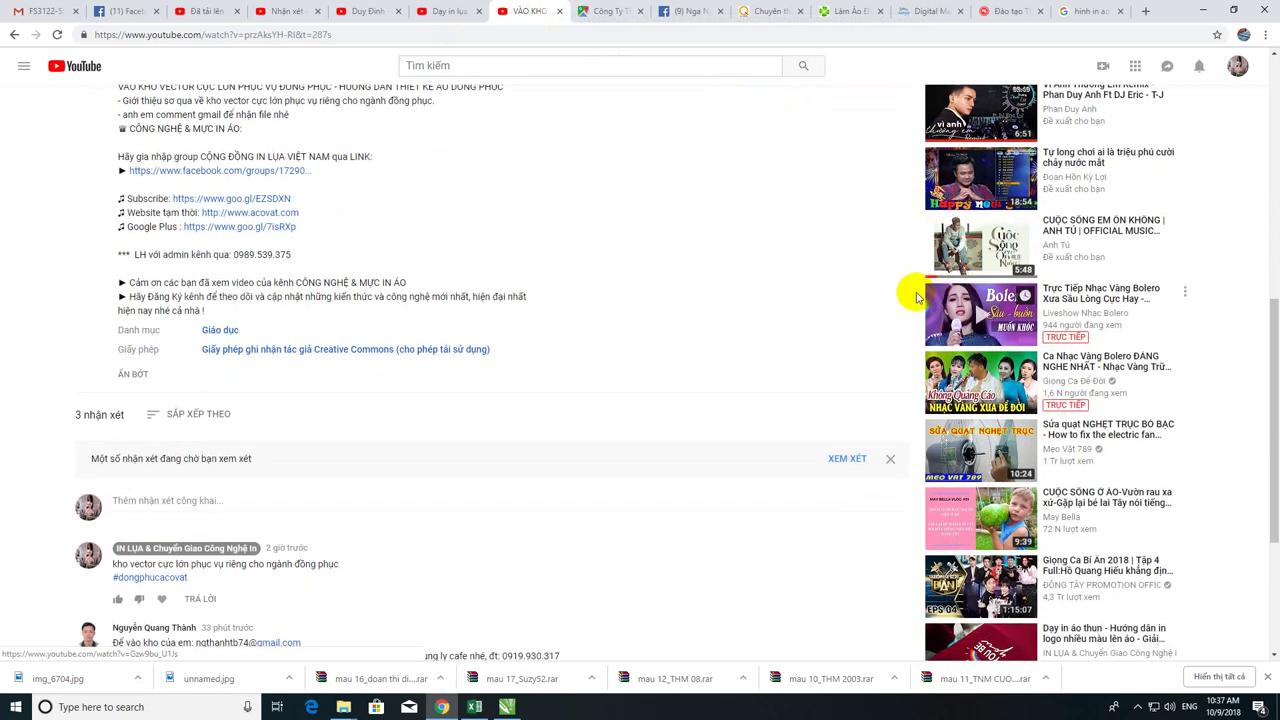
pyautogui.scroll(6, 603, 388)
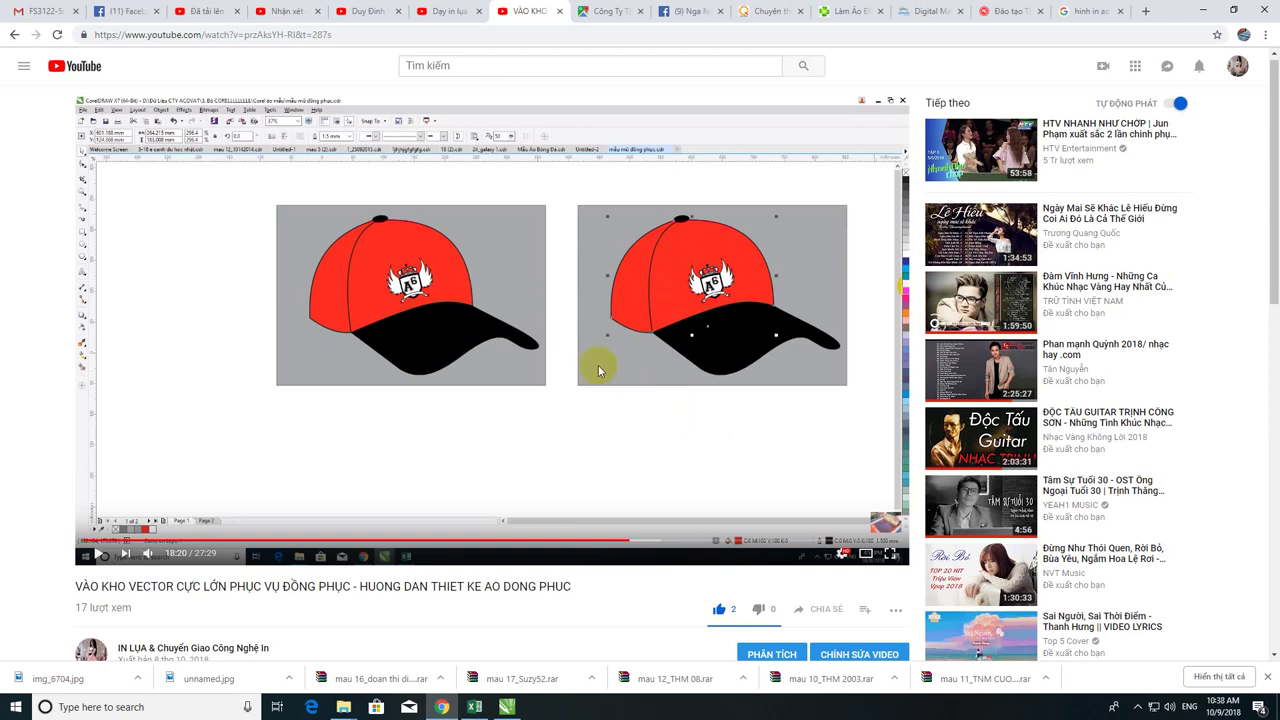
pyautogui.scroll(-2, 598, 371)
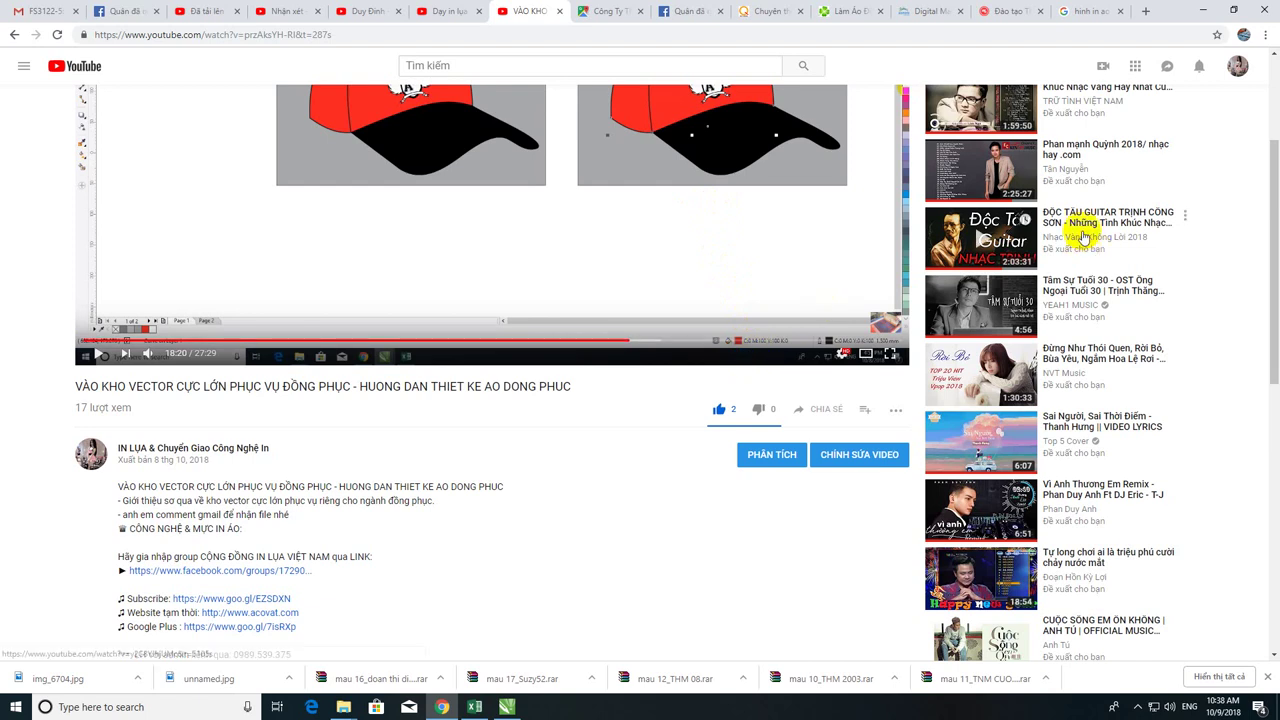
# Step: Switch to CorelDRAW and copy the cycling couple and schoolhouse artwork from 18 (2).cdr
pyautogui.click(1202, 10)
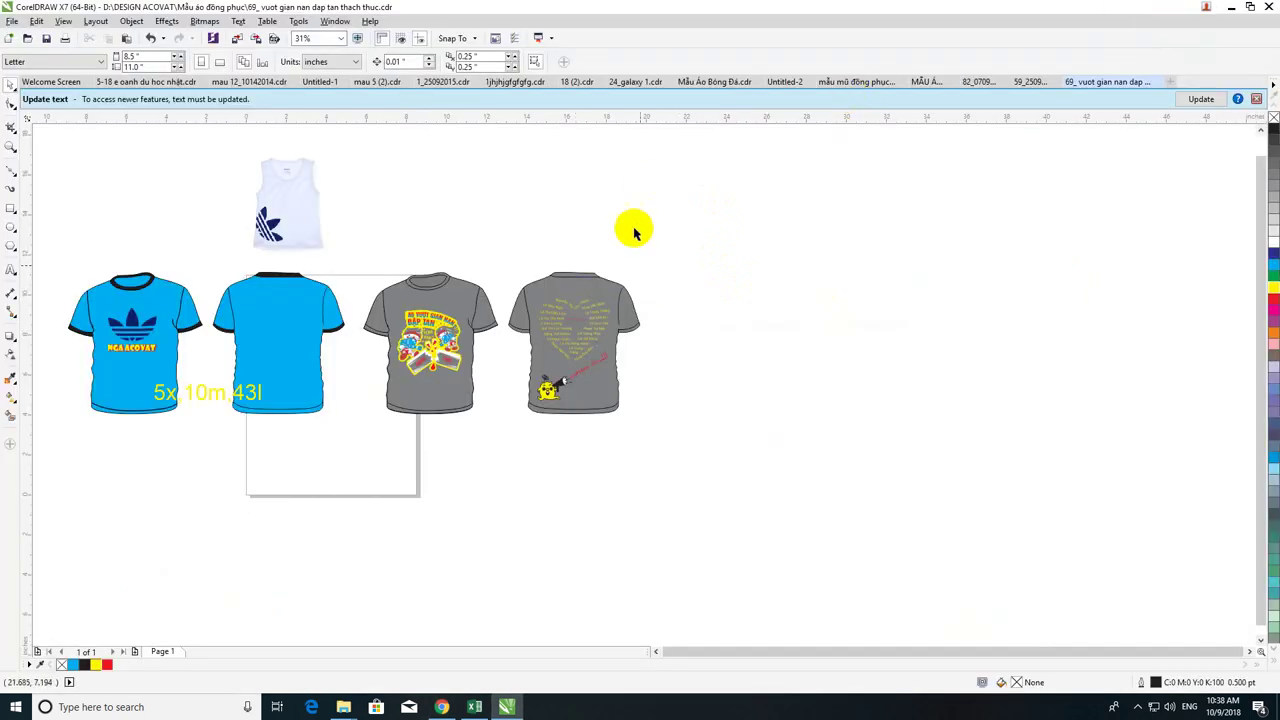
pyautogui.click(445, 82)
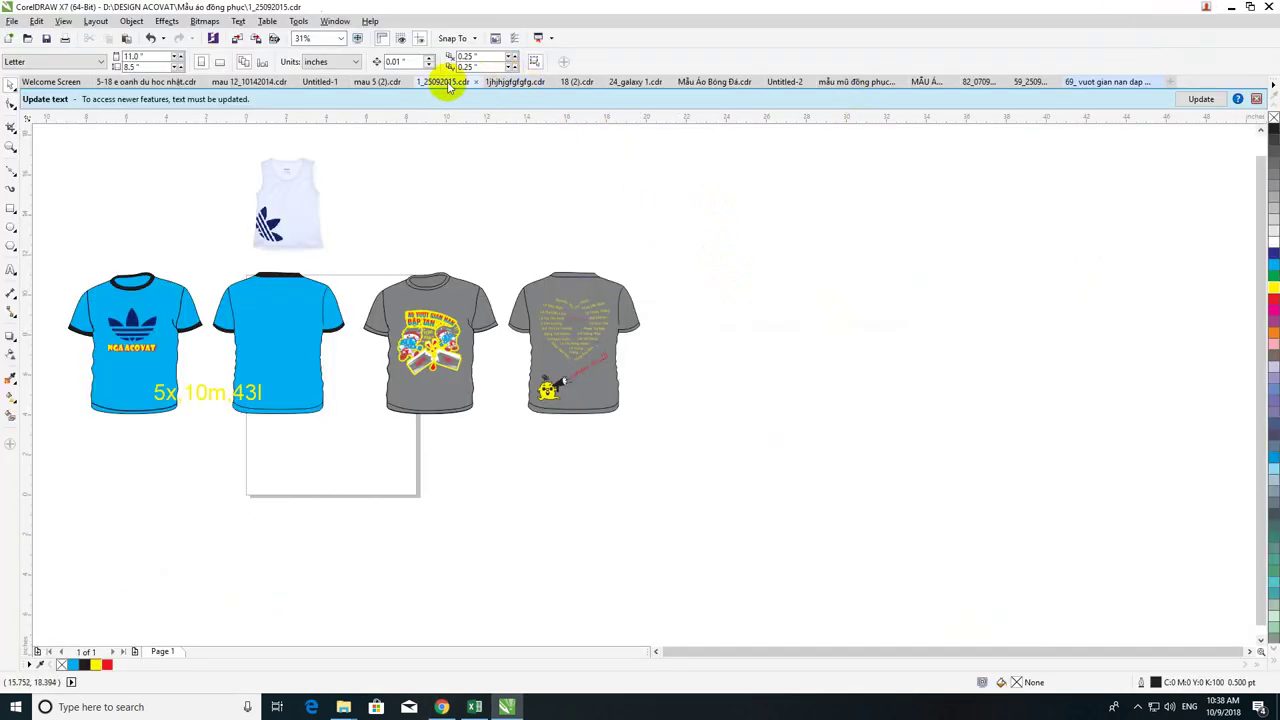
pyautogui.click(572, 82)
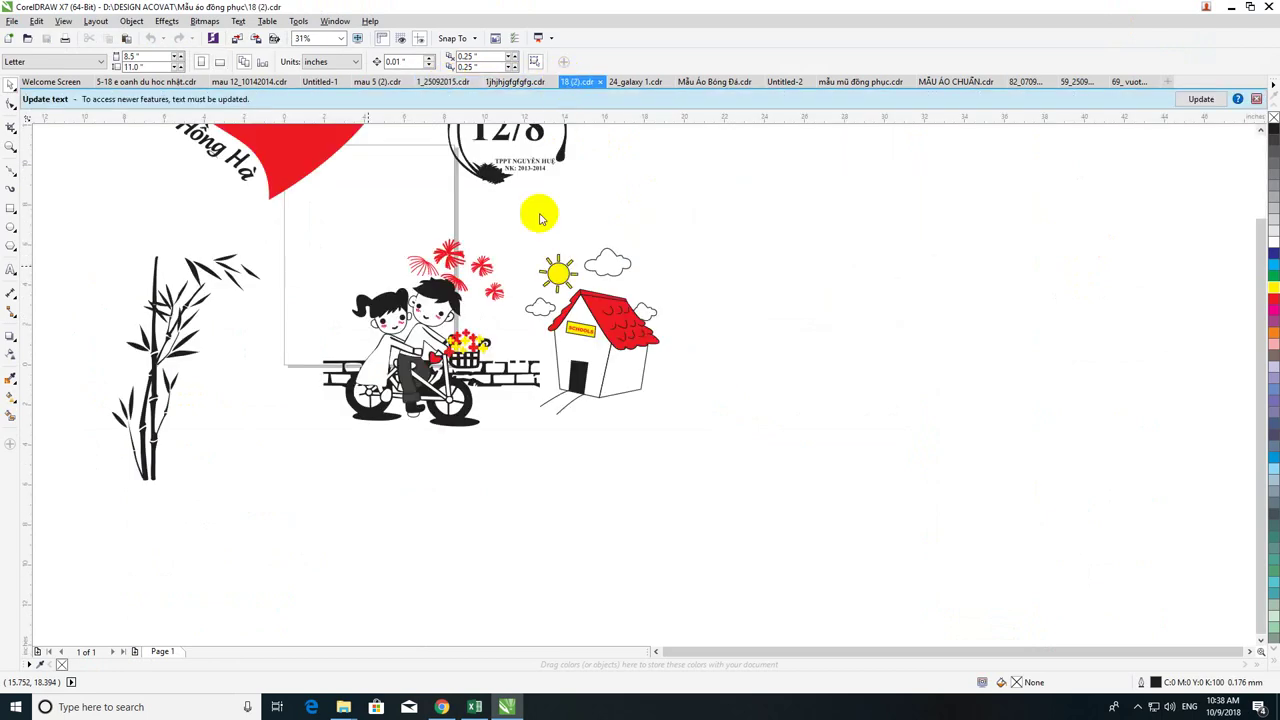
pyautogui.moveTo(487, 326); pyautogui.dragTo(557, 491)
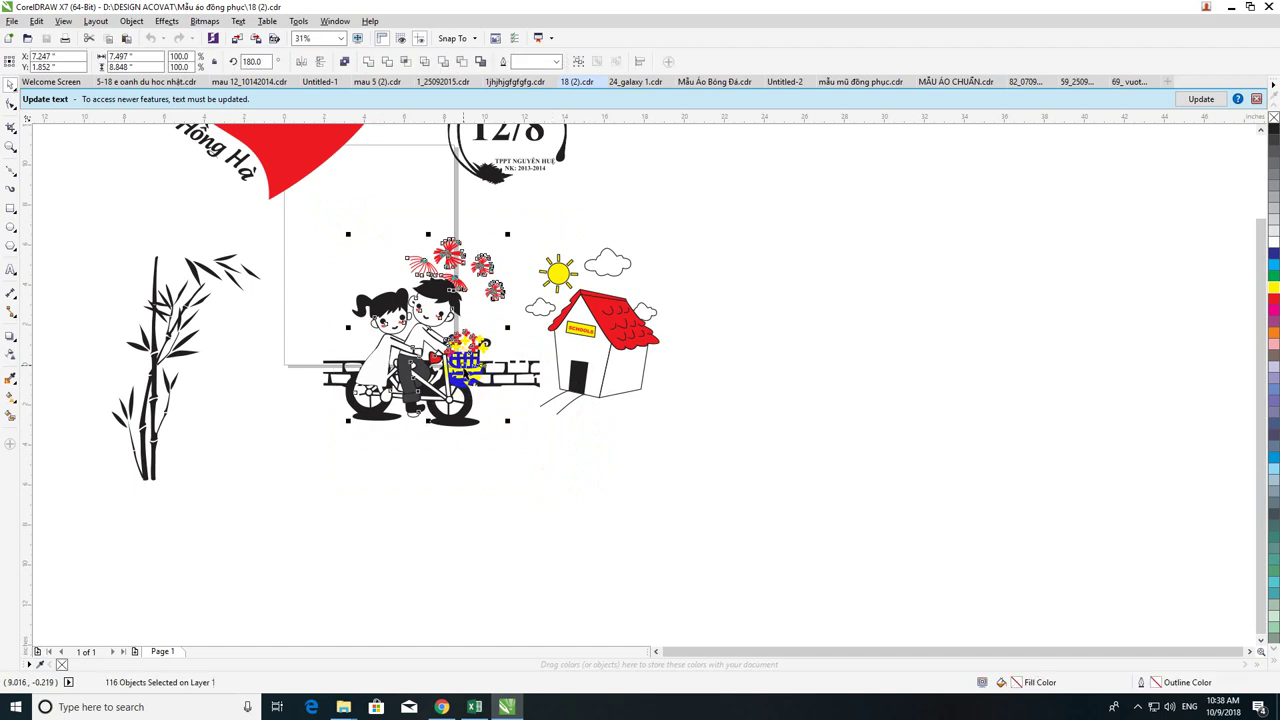
pyautogui.moveTo(688, 469); pyautogui.dragTo(284, 204)
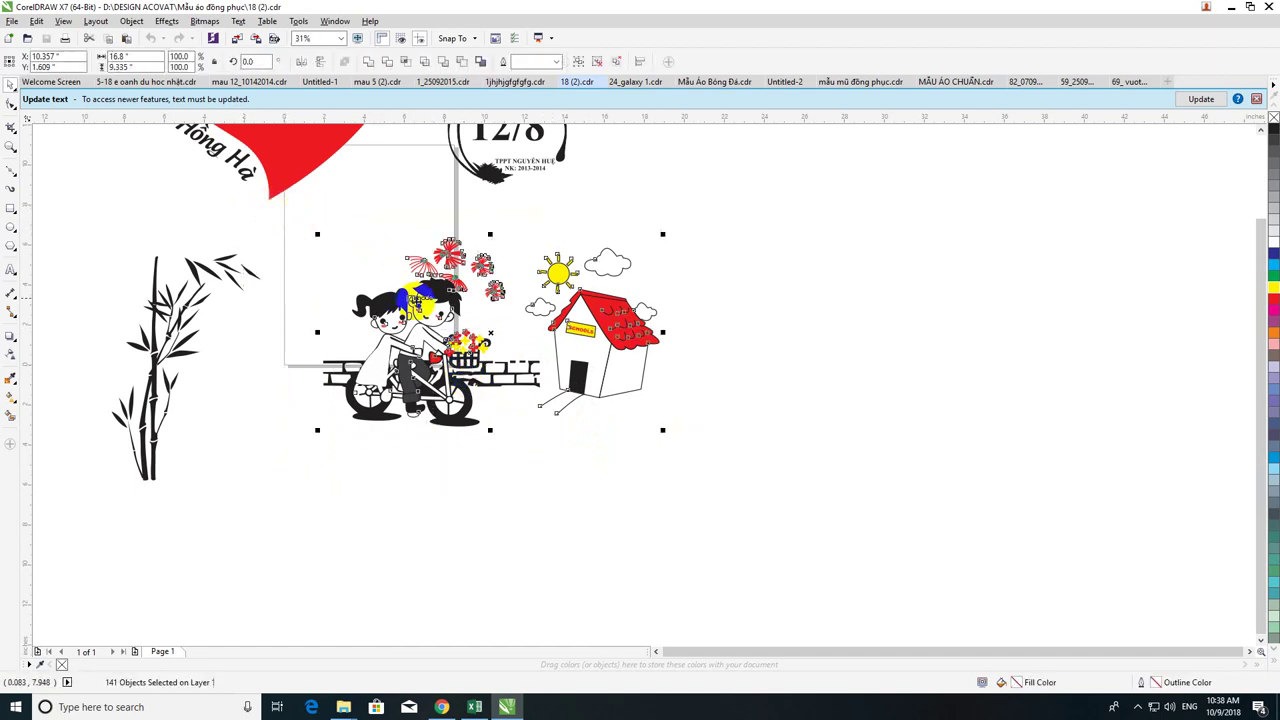
# Step: Paste the copied artwork into a new A3 document and move it over the page, centred at about X 22.07, Y 23.95 cm
pyautogui.click(1166, 81)
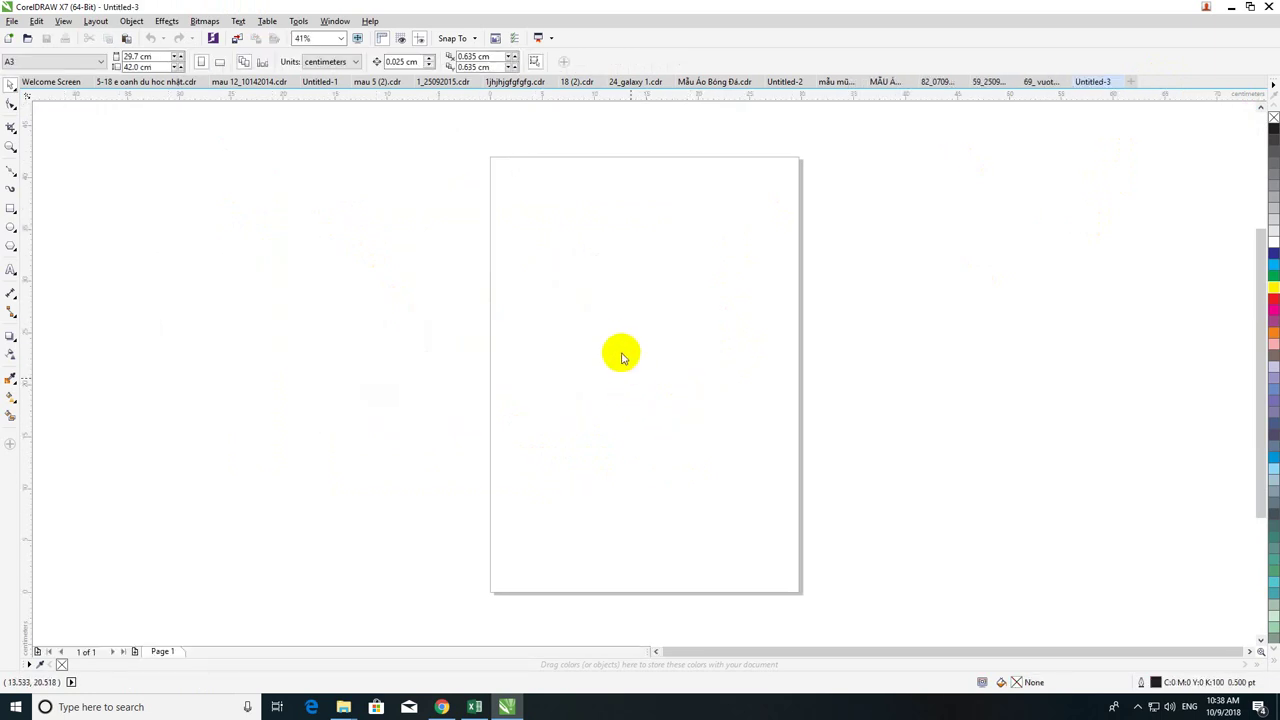
pyautogui.hotkey('ctrl', 'v')
pyautogui.scroll(-3, 600, 360)
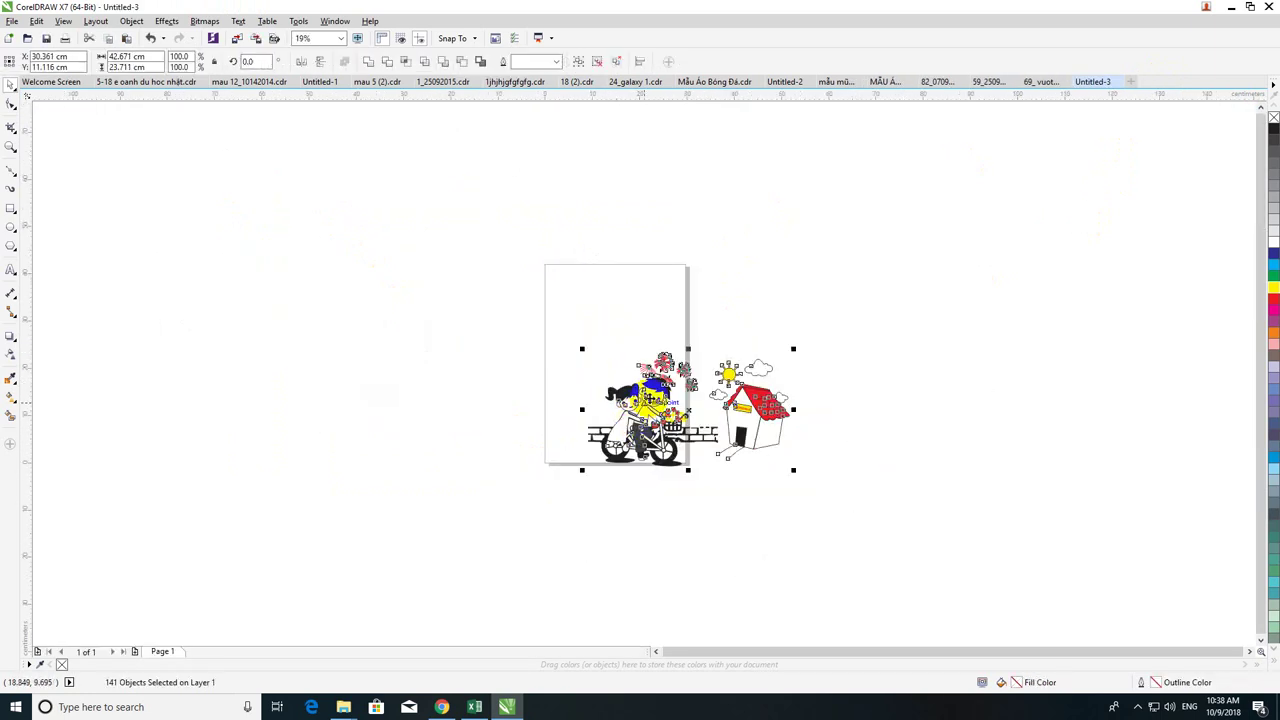
pyautogui.moveTo(740, 318); pyautogui.dragTo(740, 323)
pyautogui.scroll(2, 740, 320)
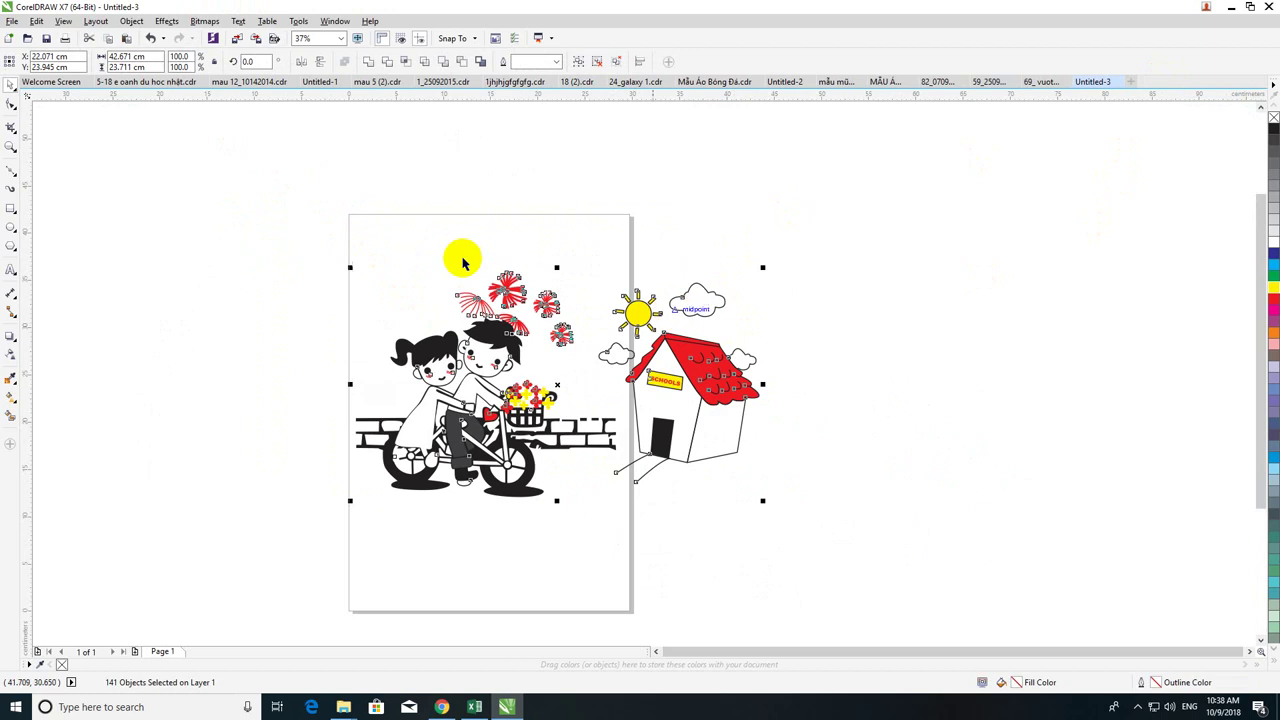
pyautogui.click(343, 206)
pyautogui.hotkey('ctrl', 'a')
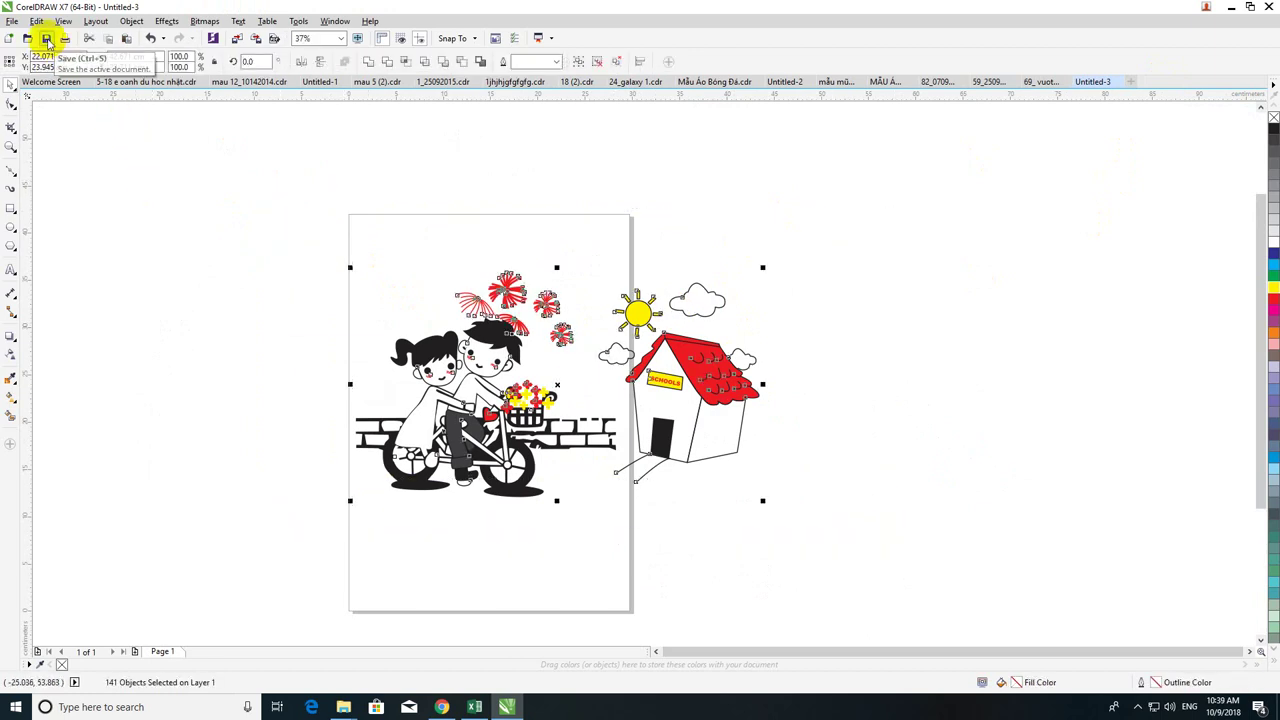
# Step: Save the new drawing to the Desktop as the CorelDRAW file ssss
pyautogui.click(47, 40)
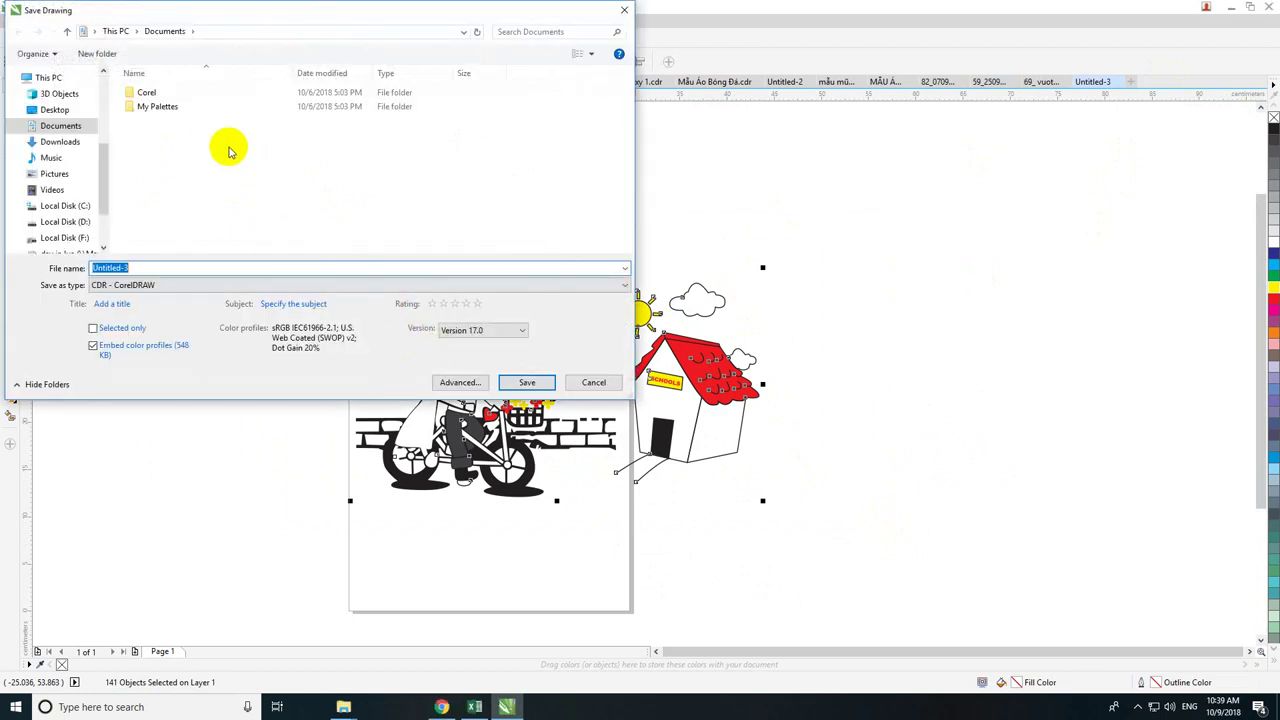
pyautogui.click(84, 110)
pyautogui.click(186, 270)
pyautogui.hotkey('ctrl', 'a')
pyautogui.write('tinh')
pyautogui.click(527, 382)
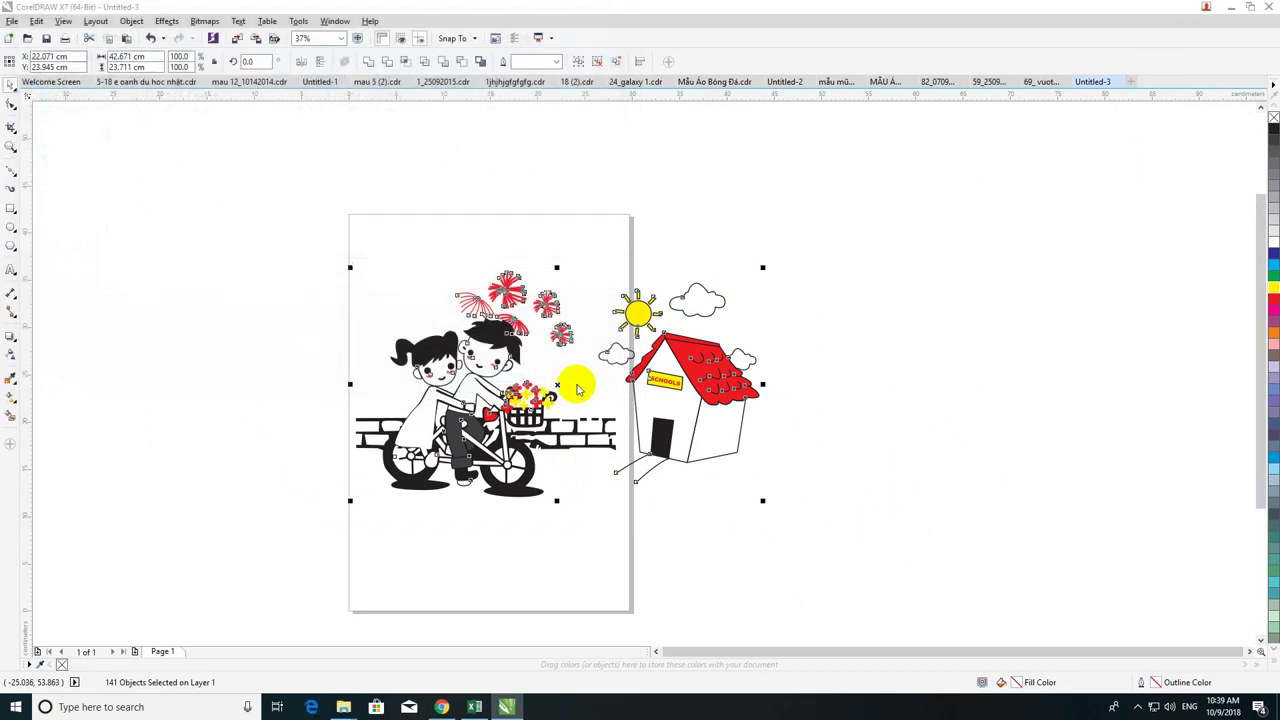
# Step: Go to the desktop and check the file size of ssss in its properties
pyautogui.click(1231, 7)
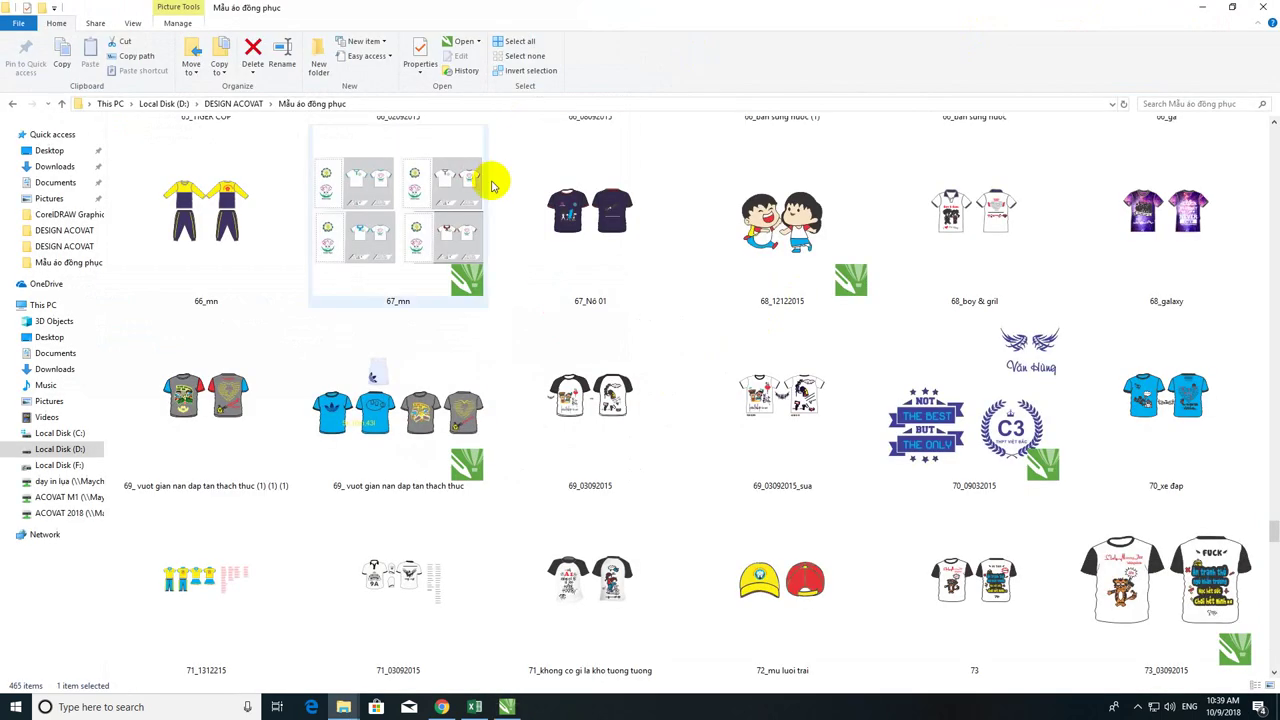
pyautogui.click(1202, 7)
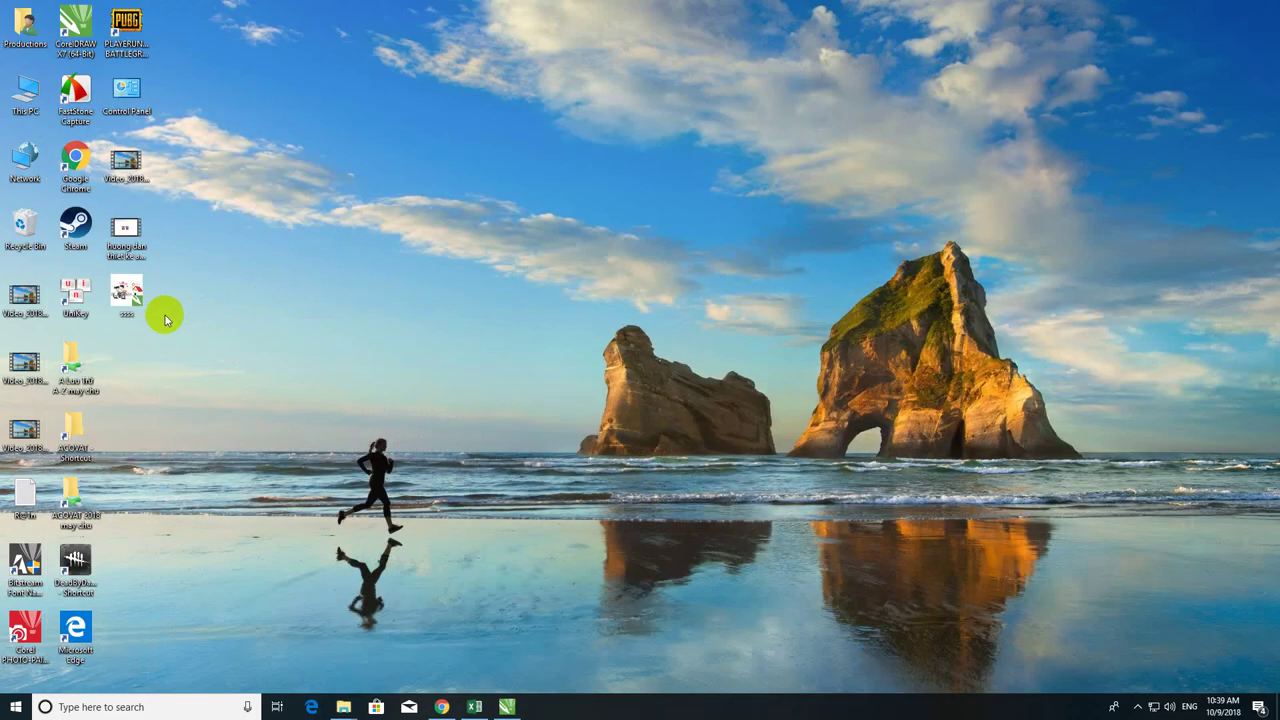
pyautogui.rightClick(126, 306)
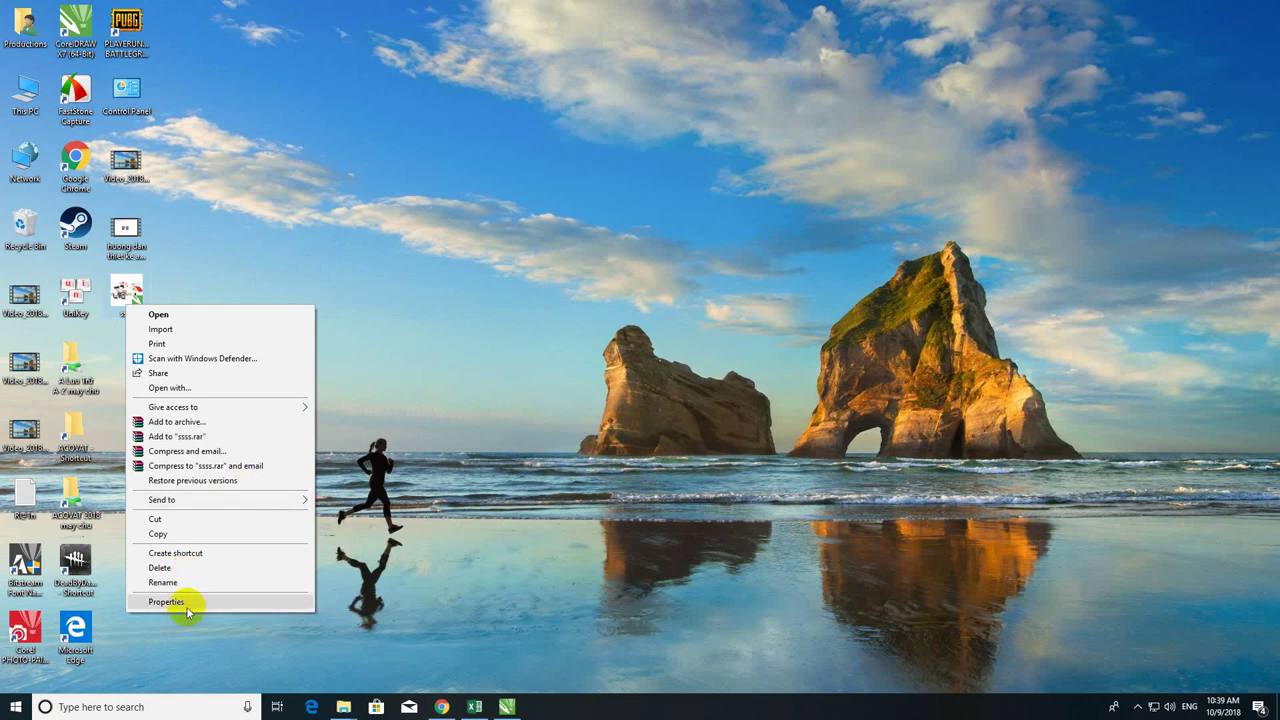
pyautogui.click(166, 602)
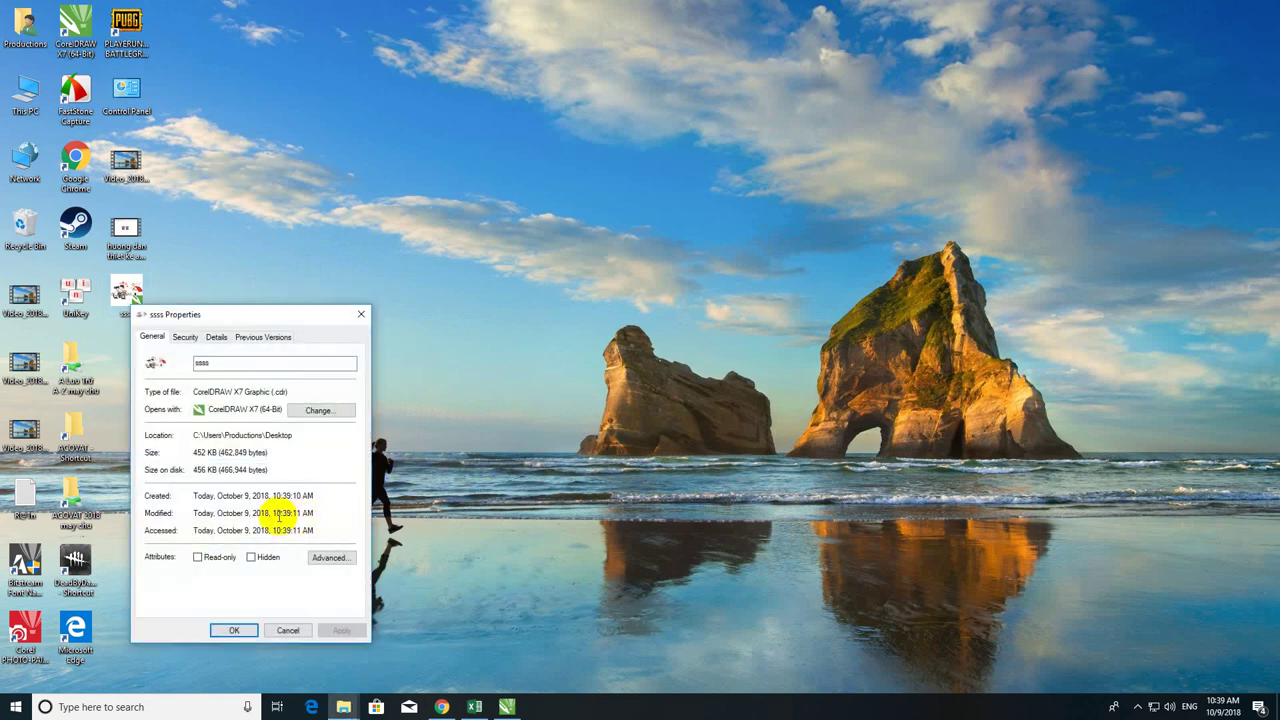
pyautogui.click(361, 314)
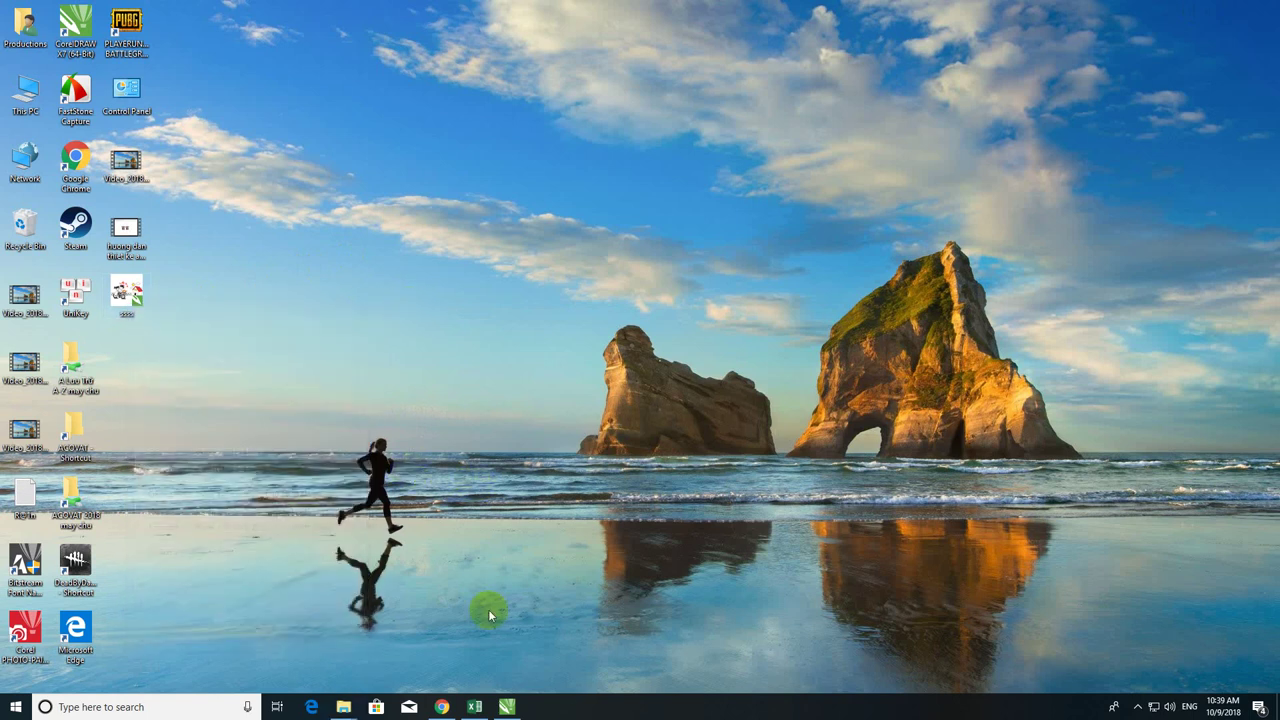
# Step: Return to CorelDRAW and inspect the couple and schoolhouse vector artwork up close
pyautogui.click(507, 707)
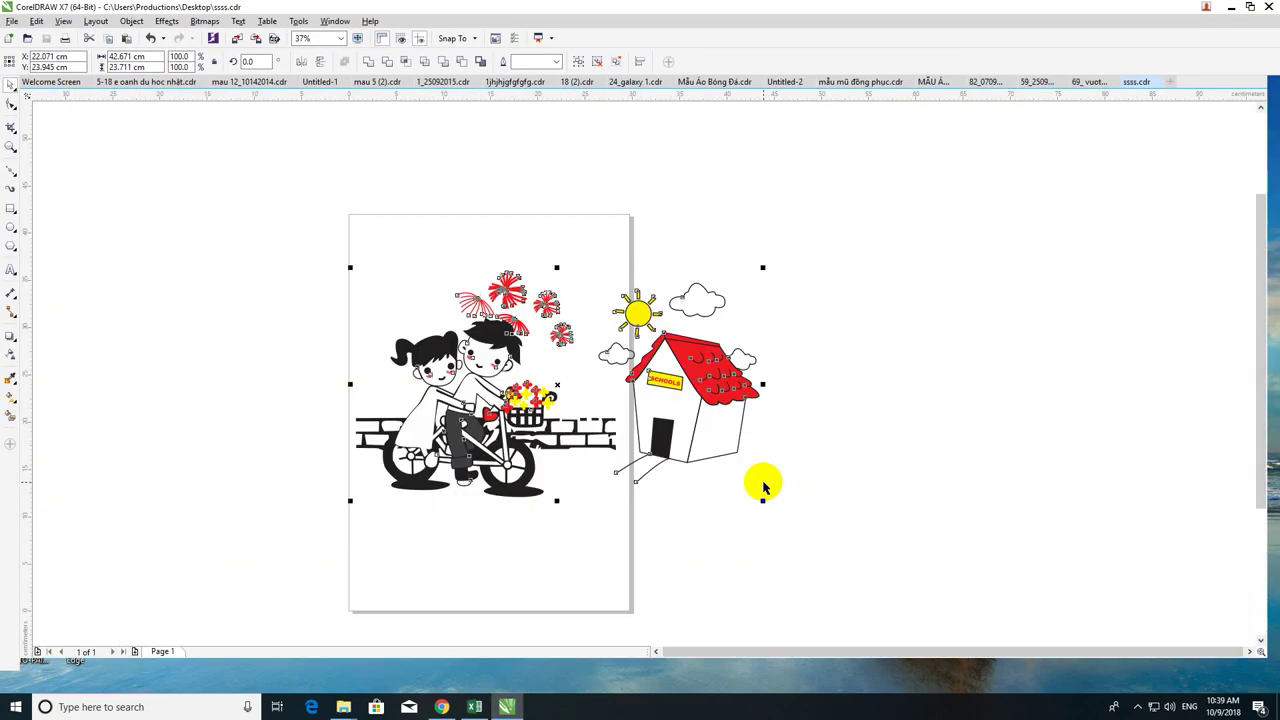
pyautogui.click(814, 371)
pyautogui.scroll(2, 518, 430)
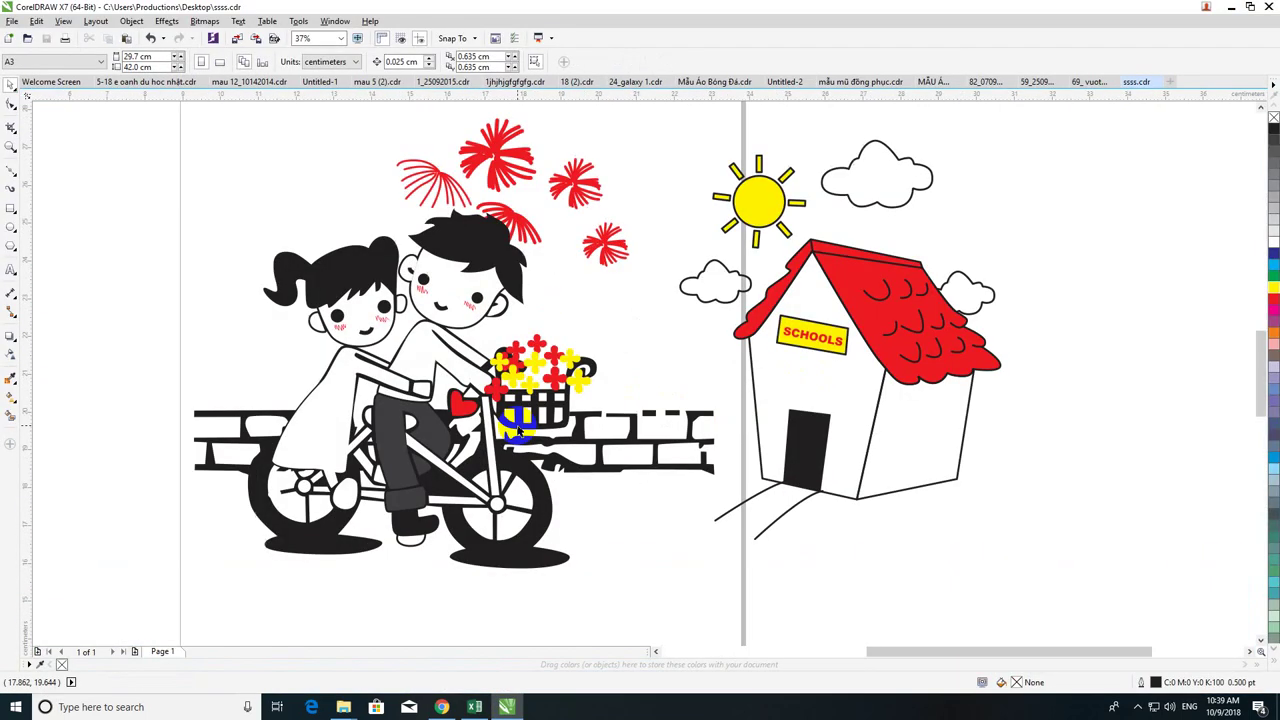
pyautogui.scroll(2, 518, 430)
pyautogui.scroll(-2, 410, 410)
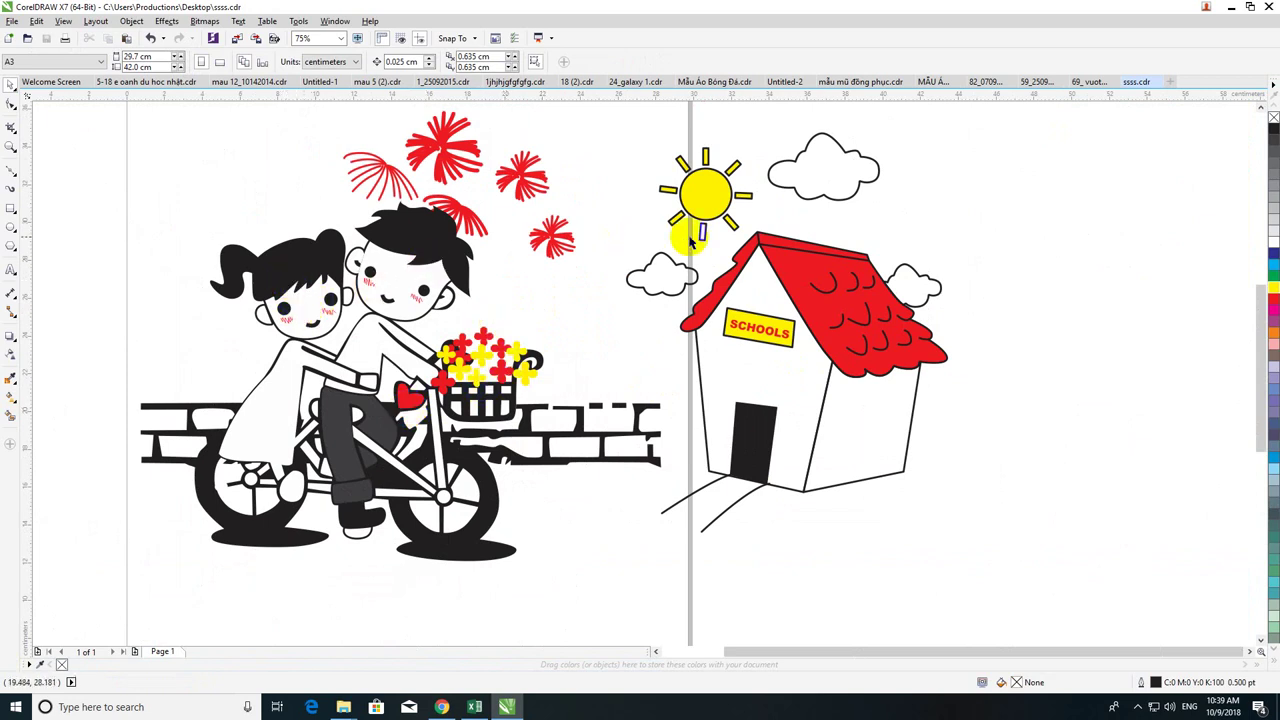
pyautogui.scroll(-4, 322, 332)
# Step: Select the whole couple and schoolhouse artwork and start converting it to a bitmap, bringing up the resolution choices
pyautogui.moveTo(152, 192); pyautogui.dragTo(766, 449)
pyautogui.scroll(4, 372, 331)
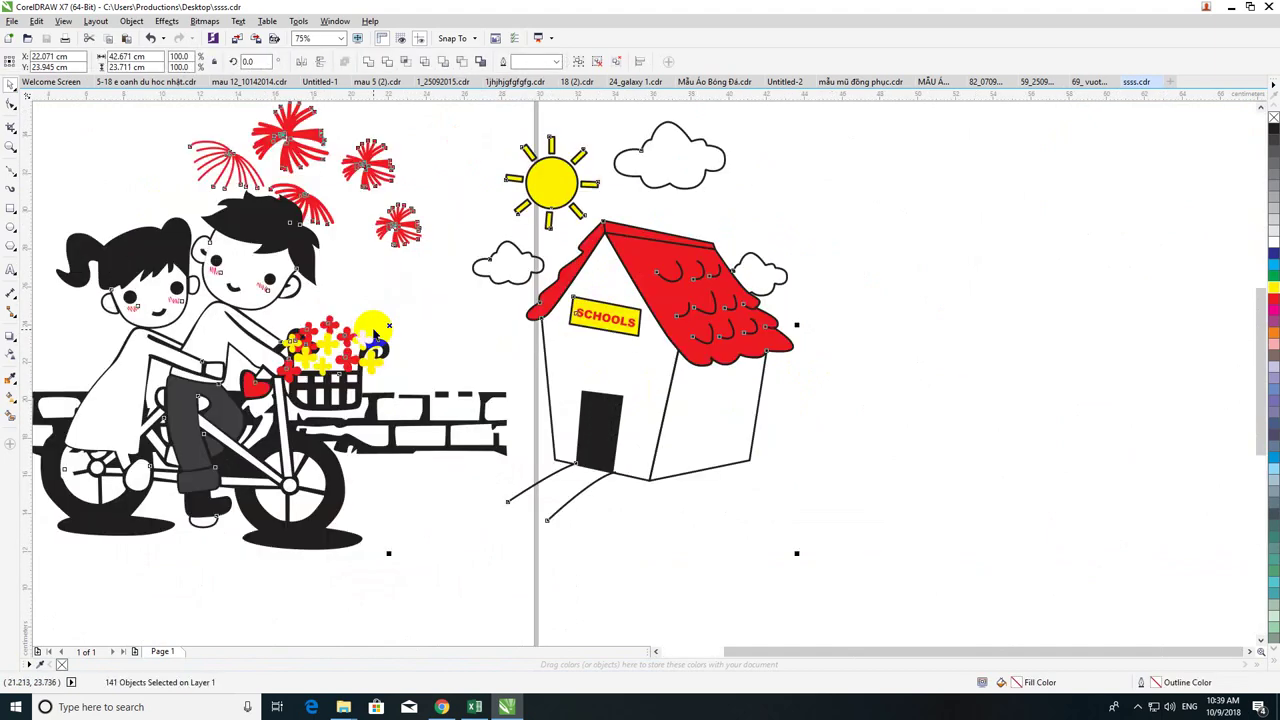
pyautogui.scroll(-2, 594, 400)
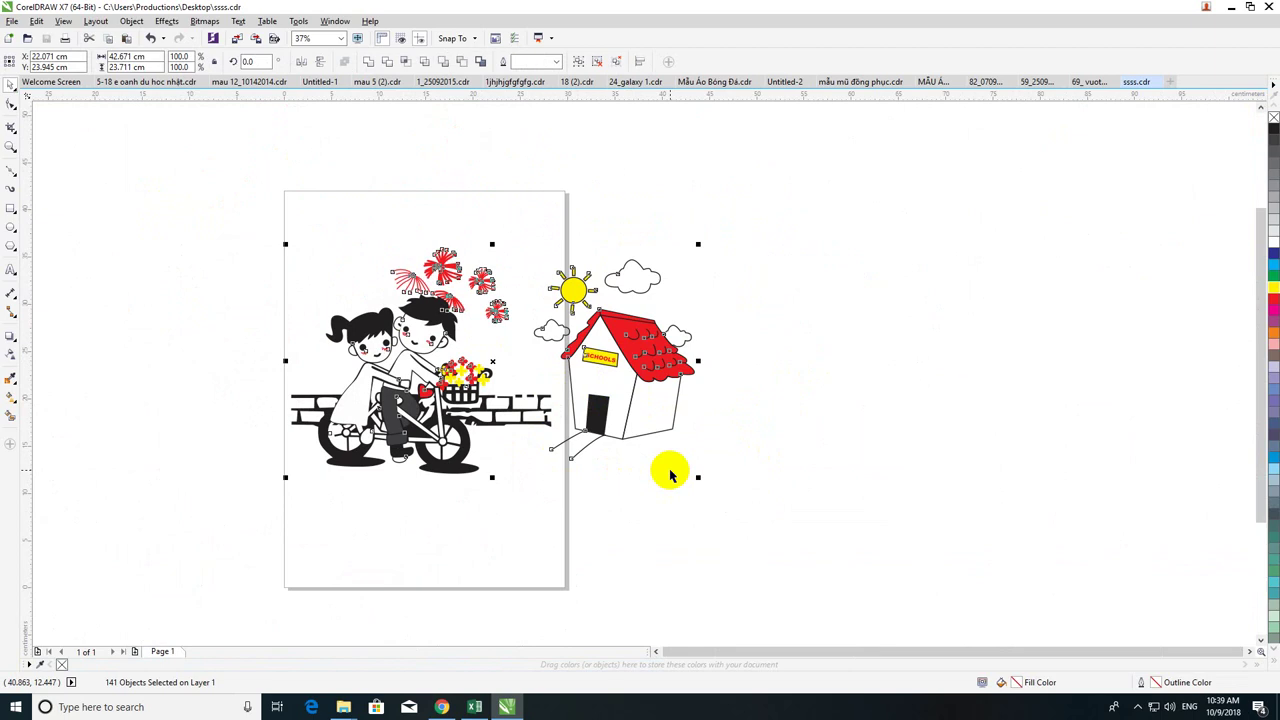
pyautogui.moveTo(794, 309); pyautogui.dragTo(440, 304)
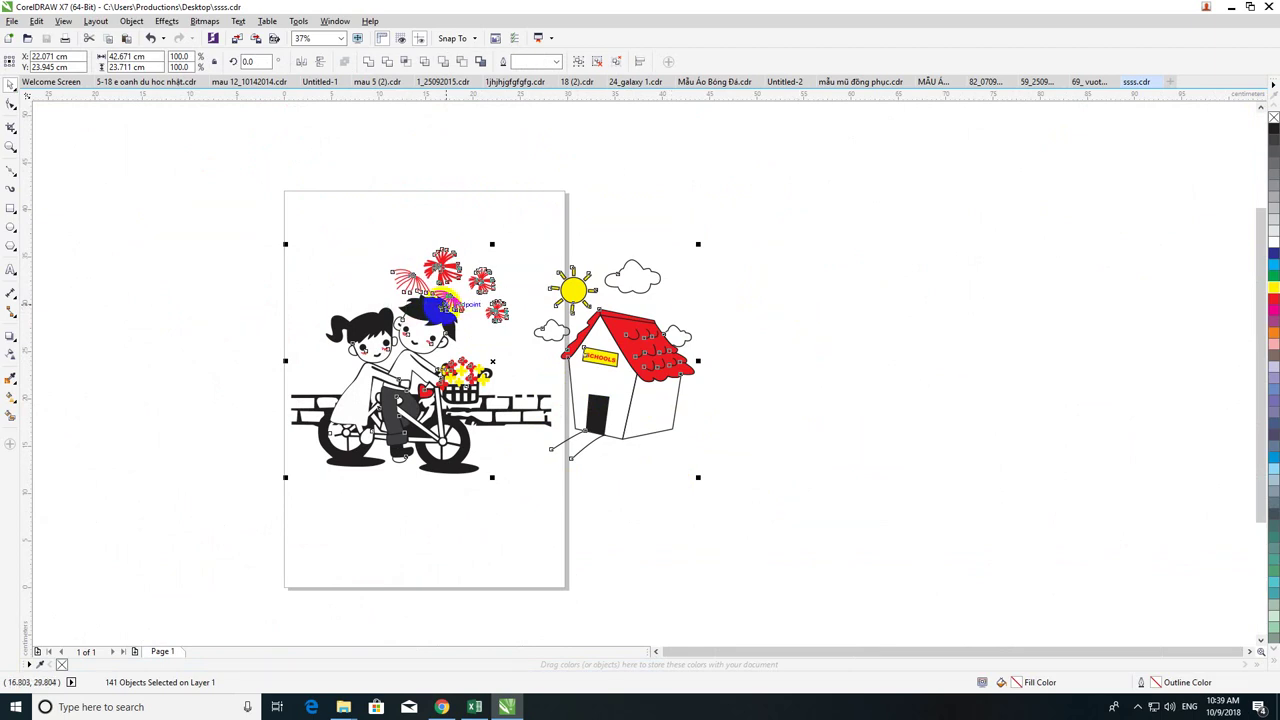
pyautogui.click(210, 22)
pyautogui.click(238, 36)
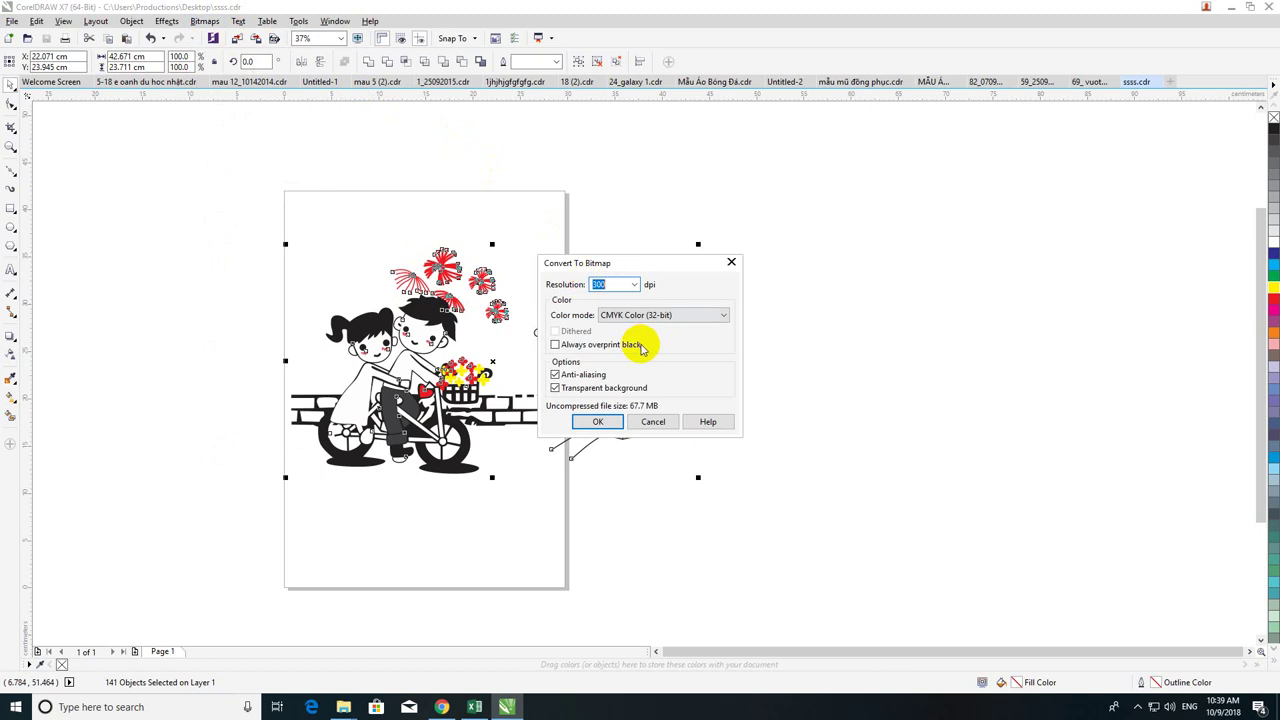
pyautogui.click(636, 286)
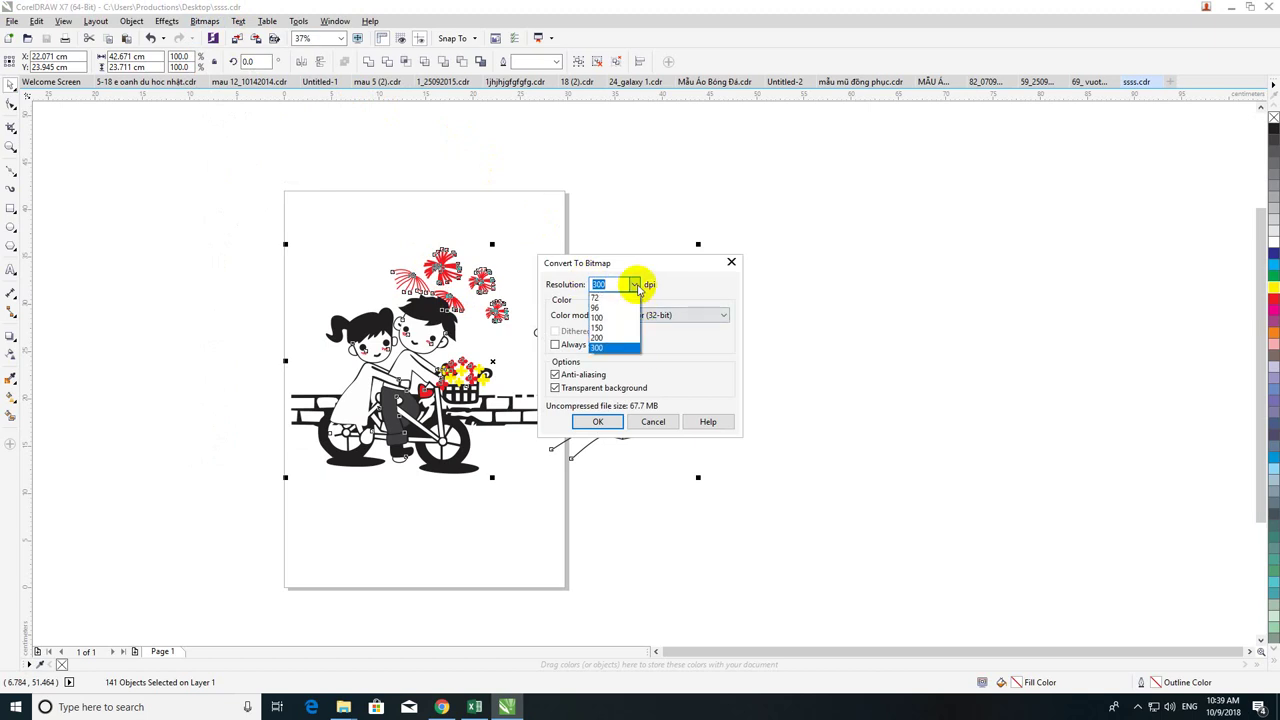
pyautogui.write('2000')
pyautogui.press('BackSpace')
pyautogui.press('BackSpace')
pyautogui.press('BackSpace')
pyautogui.press('BackSpace')
pyautogui.write('800')
pyautogui.press('BackSpace')
pyautogui.press('BackSpace')
pyautogui.press('BackSpace')
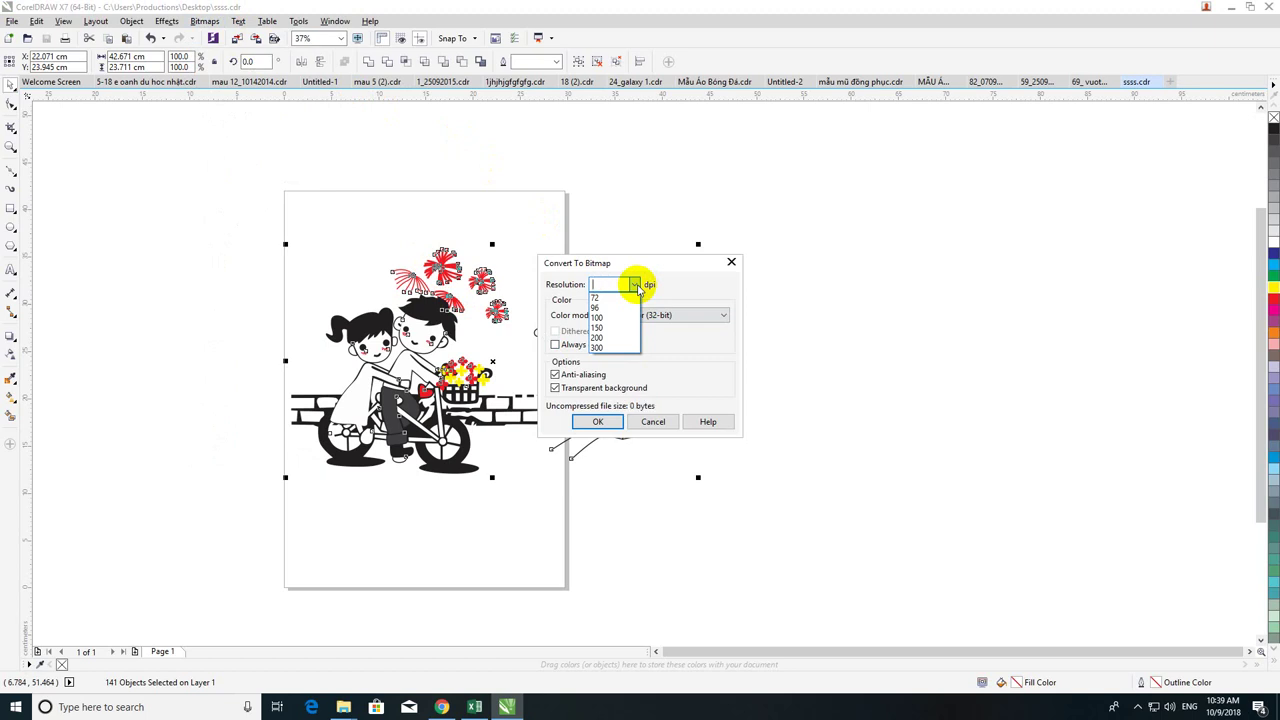
# Step: Enter a resolution of 500 dpi and convert the artwork to a CMYK bitmap with anti-aliasing and a transparent background
pyautogui.write('500')
pyautogui.click(608, 421)
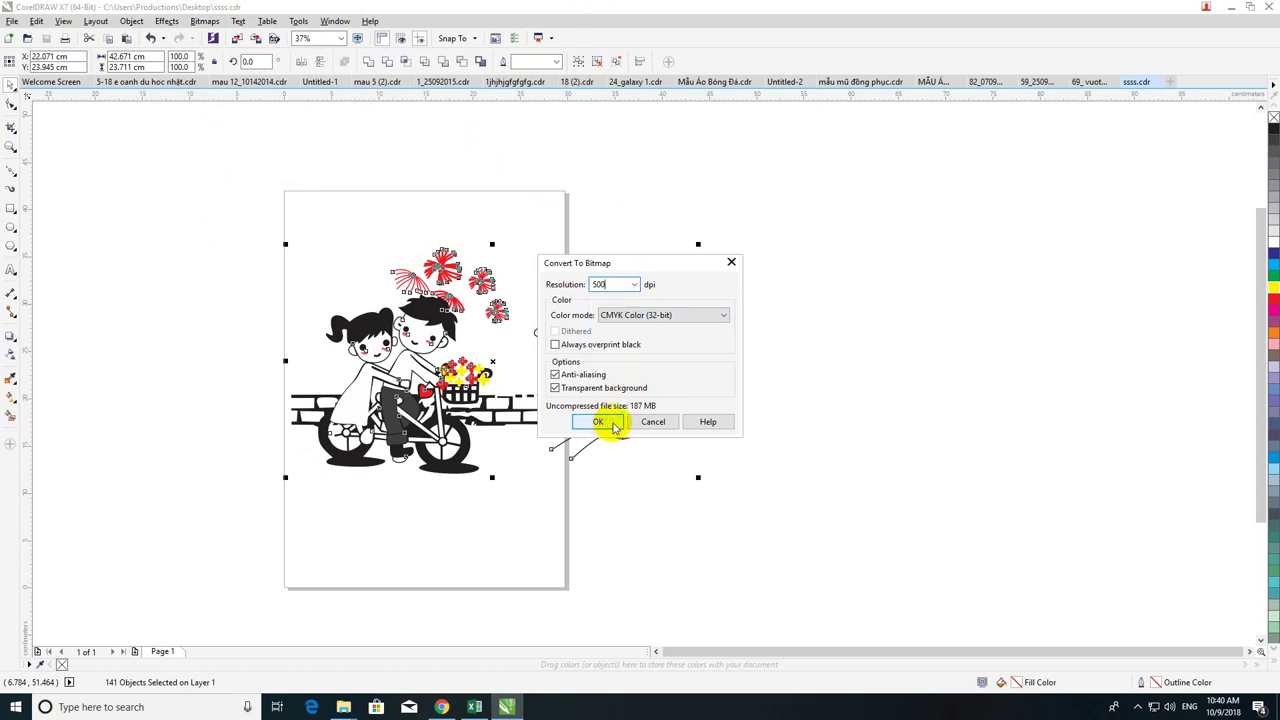
pyautogui.click(614, 424)
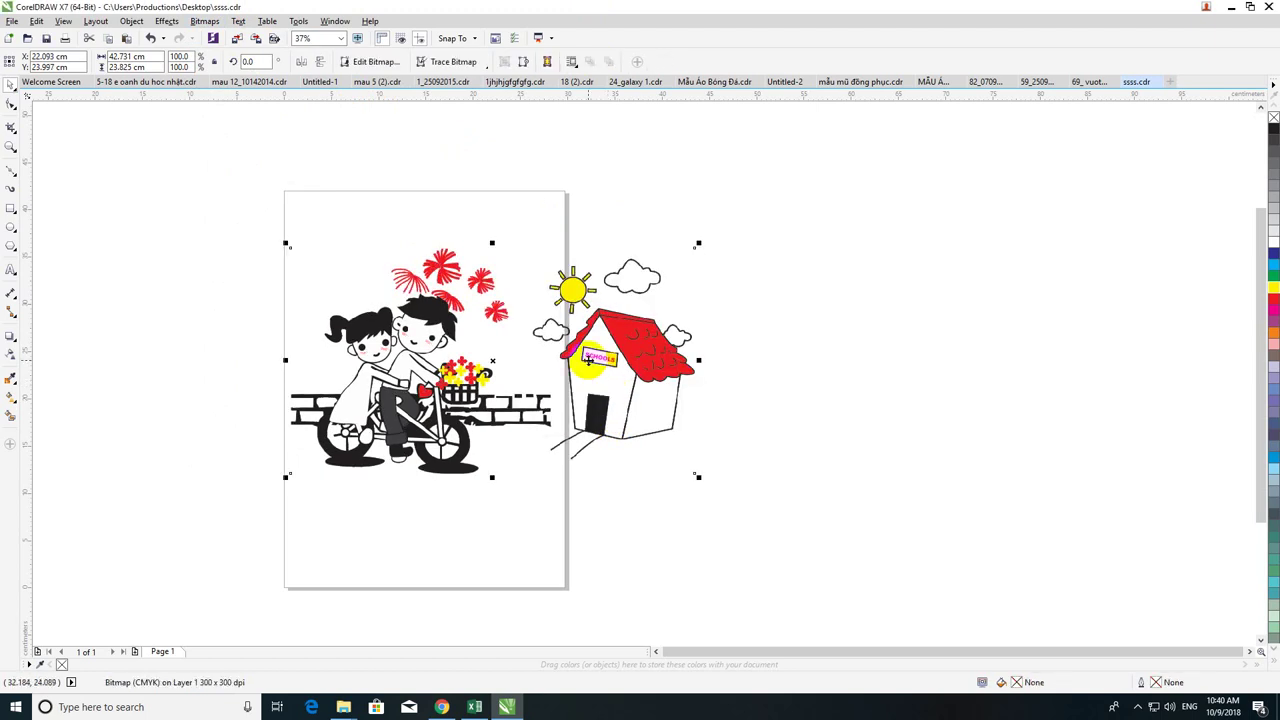
pyautogui.click(428, 318)
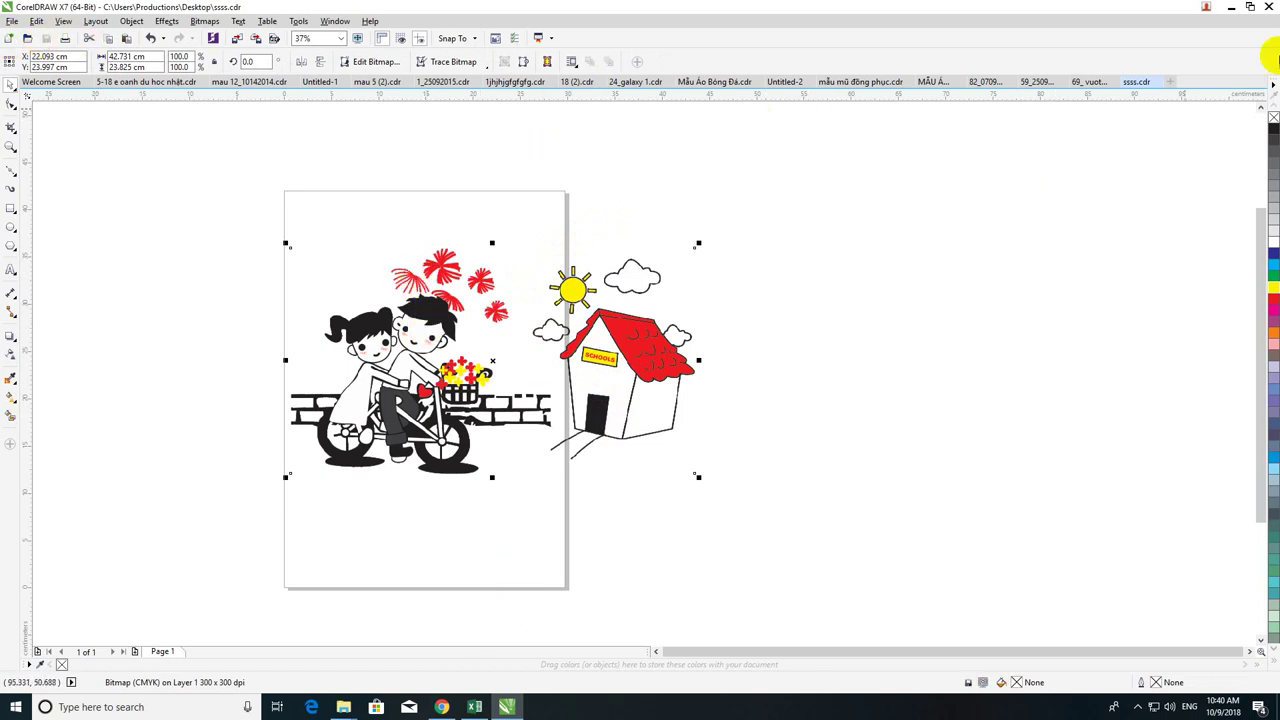
# Step: Go to the desktop and check the file size of ssss in its properties
pyautogui.click(1231, 7)
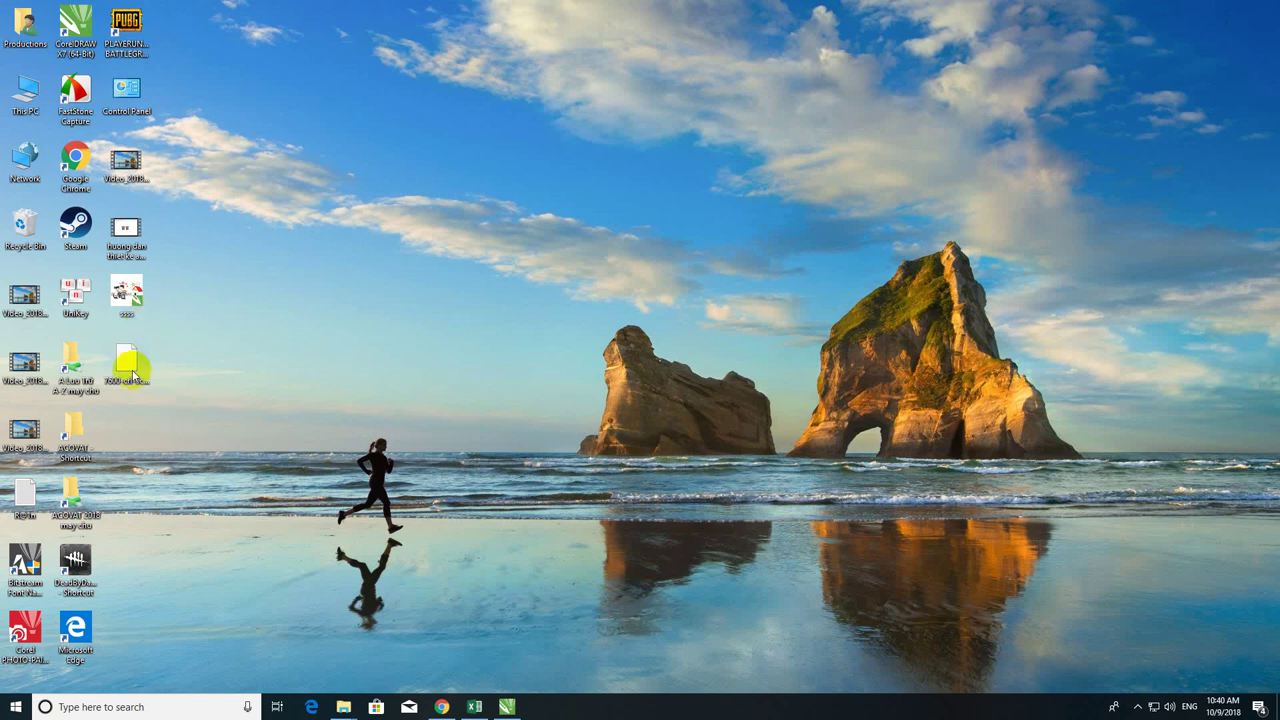
pyautogui.rightClick(122, 292)
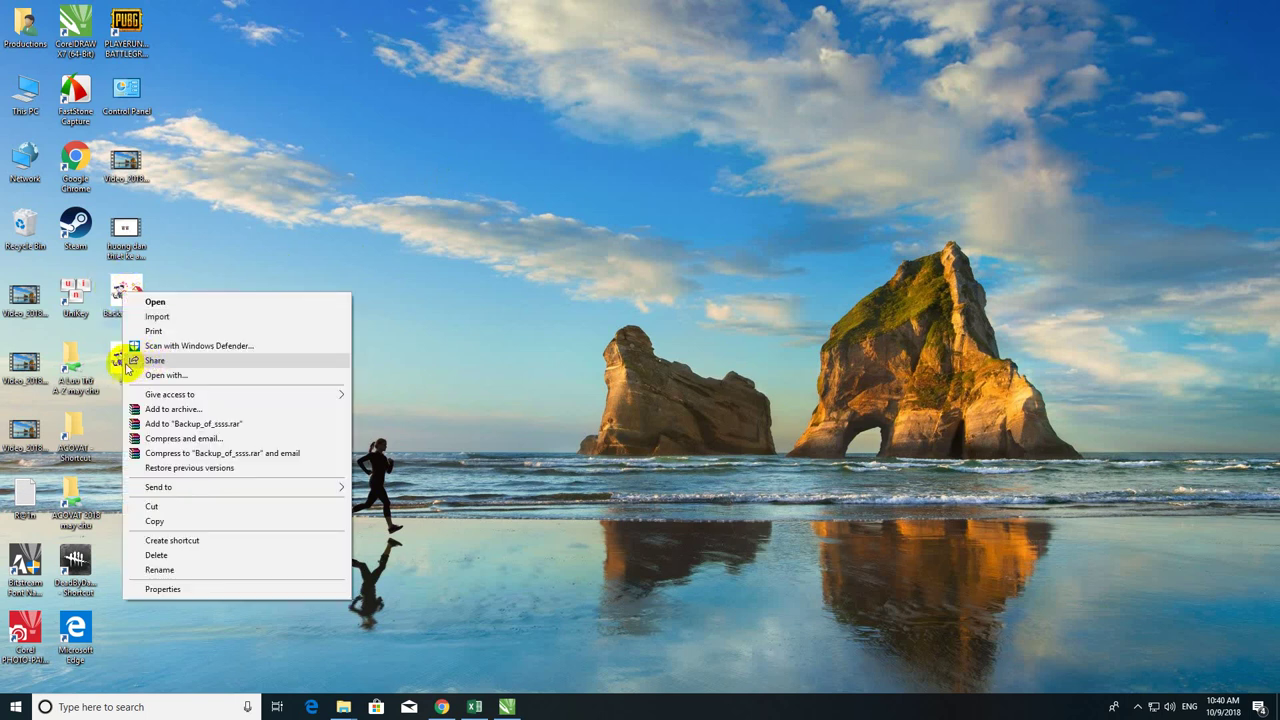
pyautogui.rightClick(116, 375)
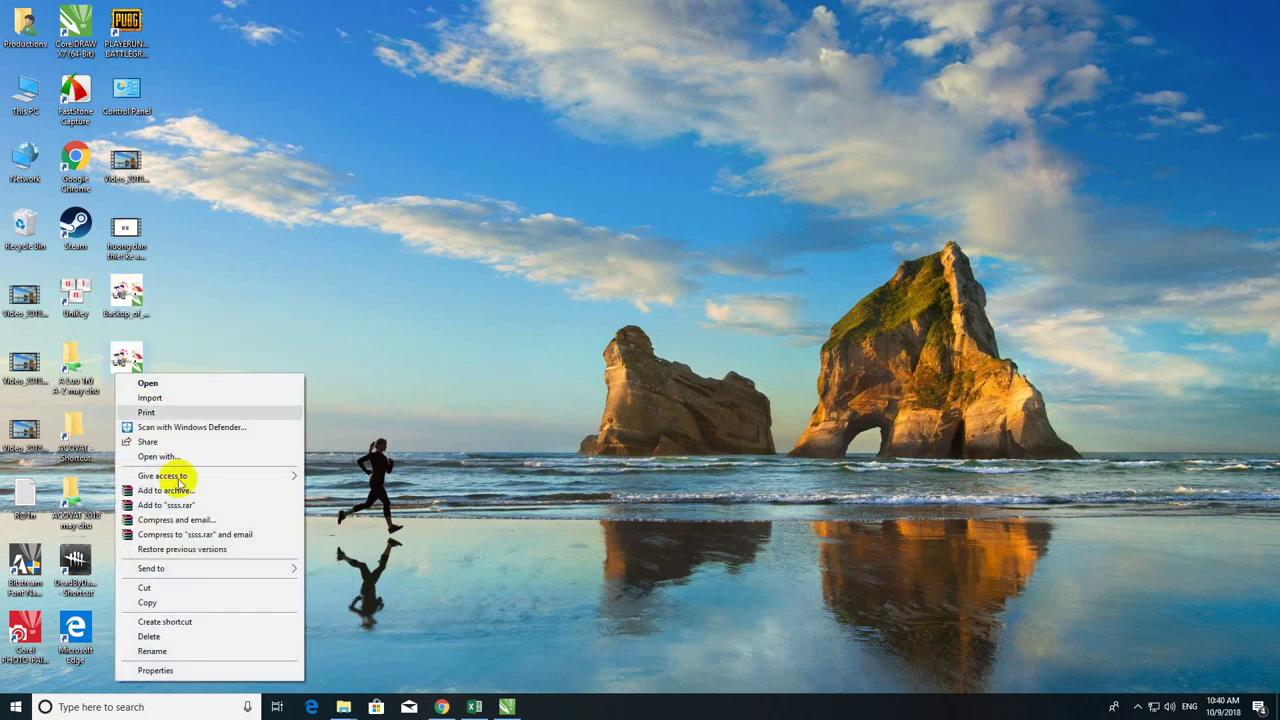
pyautogui.click(168, 668)
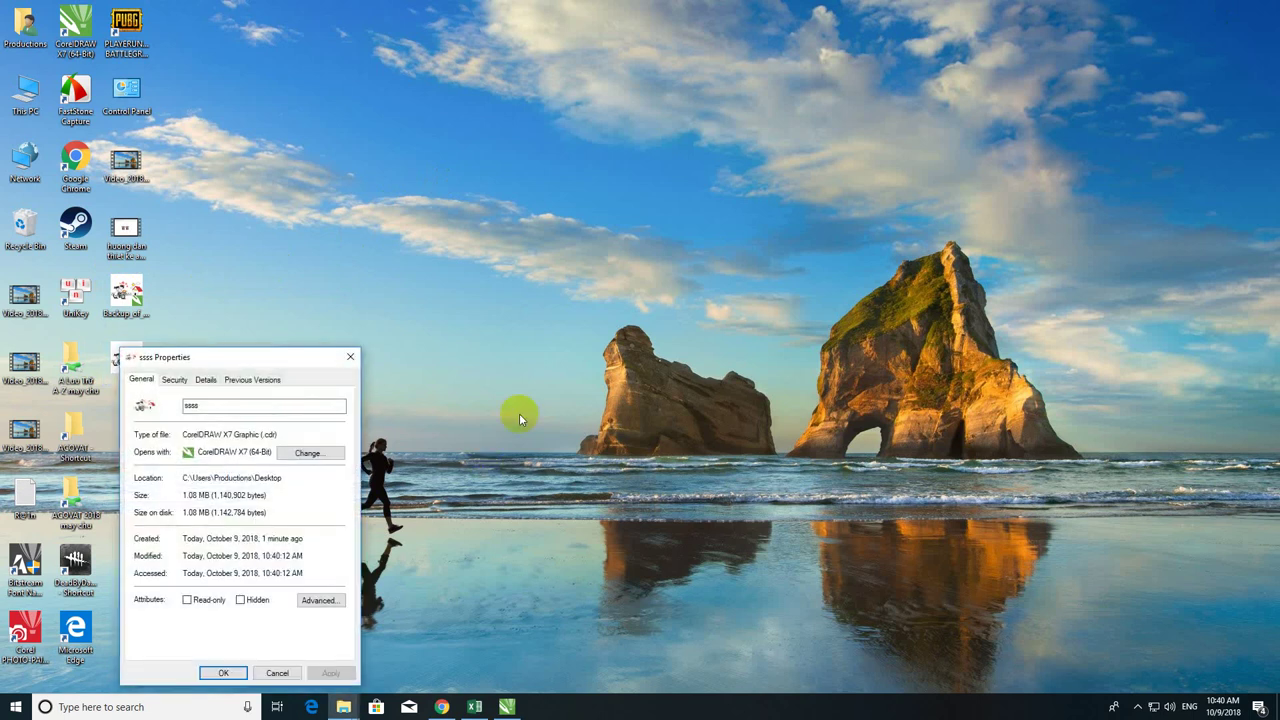
pyautogui.click(350, 357)
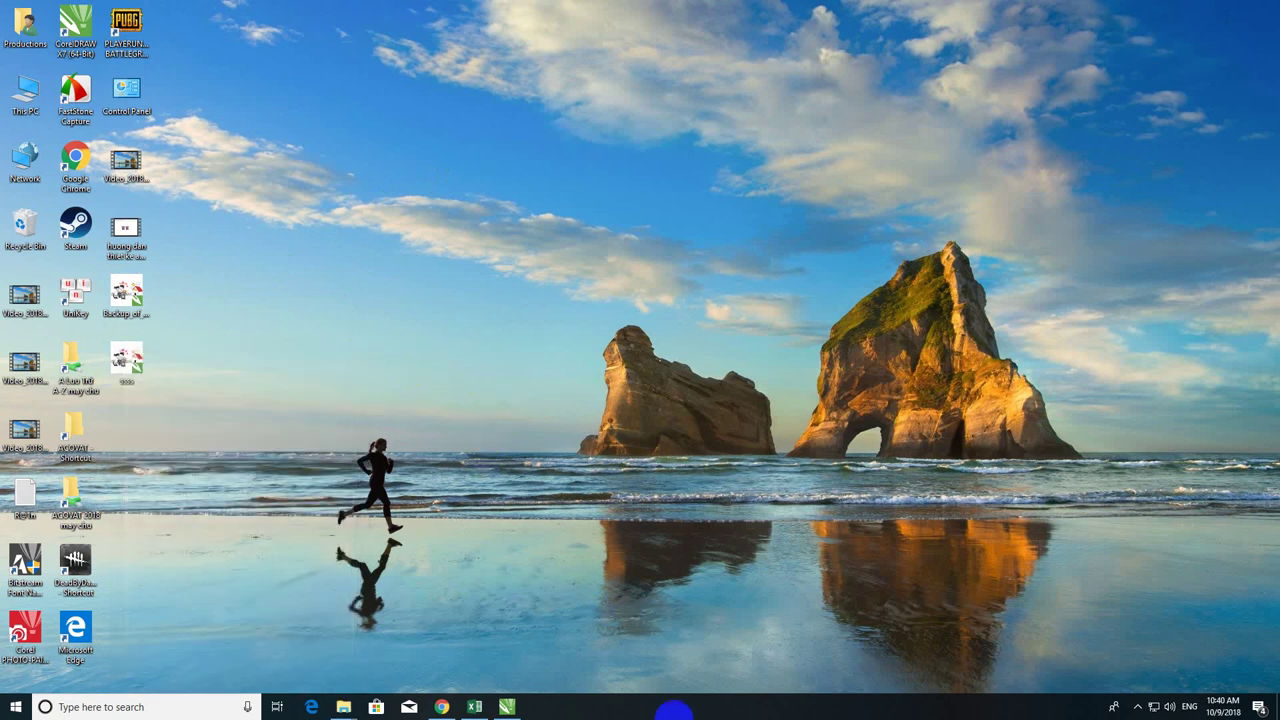
# Step: Return to CorelDRAW and convert the couple and schoolhouse bitmap back to vector objects with Quick Trace
pyautogui.click(506, 707)
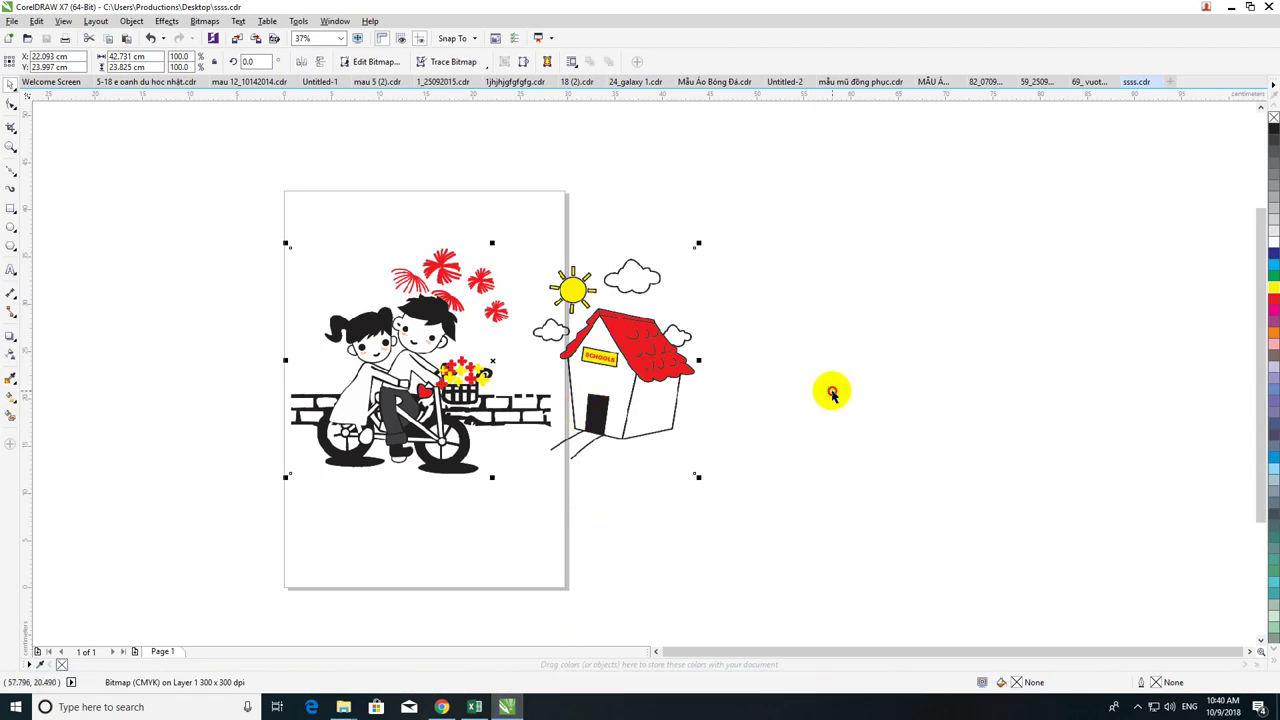
pyautogui.rightClick(440, 424)
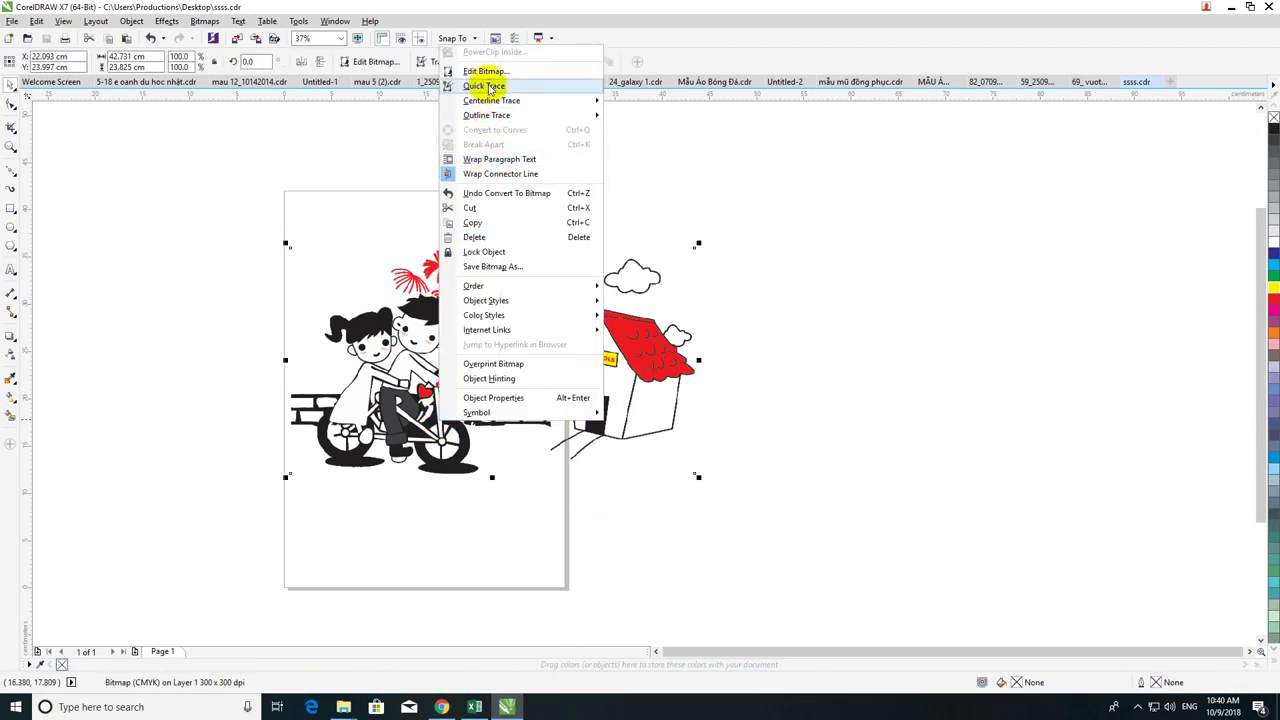
pyautogui.click(485, 85)
pyautogui.click(595, 385)
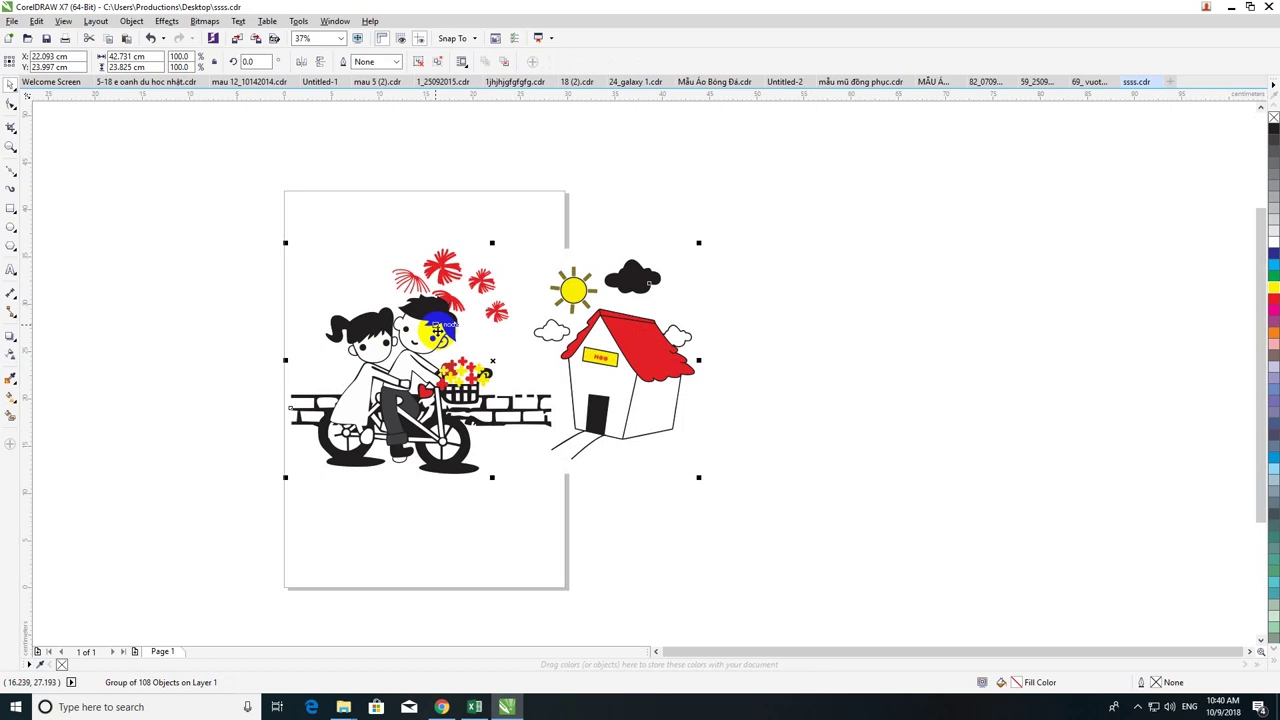
# Step: Move the traced artwork off the original bitmap and place it directly below for comparison
pyautogui.moveTo(437, 330); pyautogui.dragTo(552, 361)
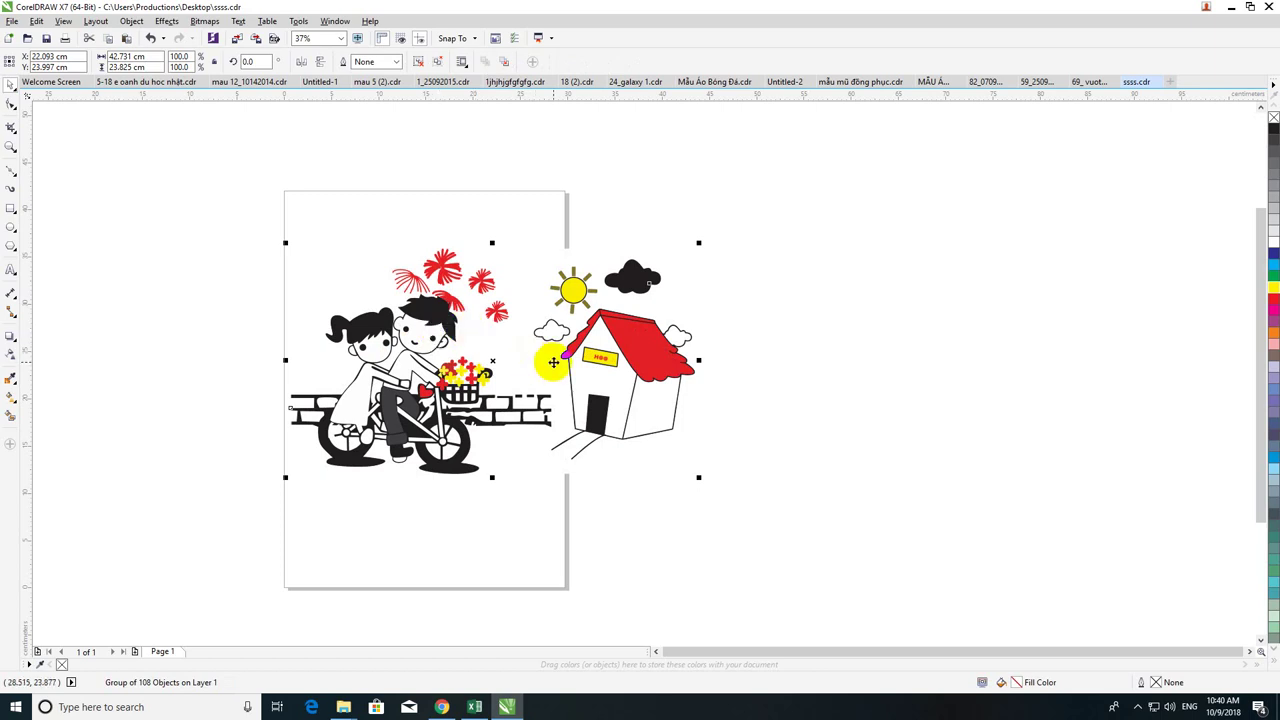
pyautogui.scroll(-5, 723, 354)
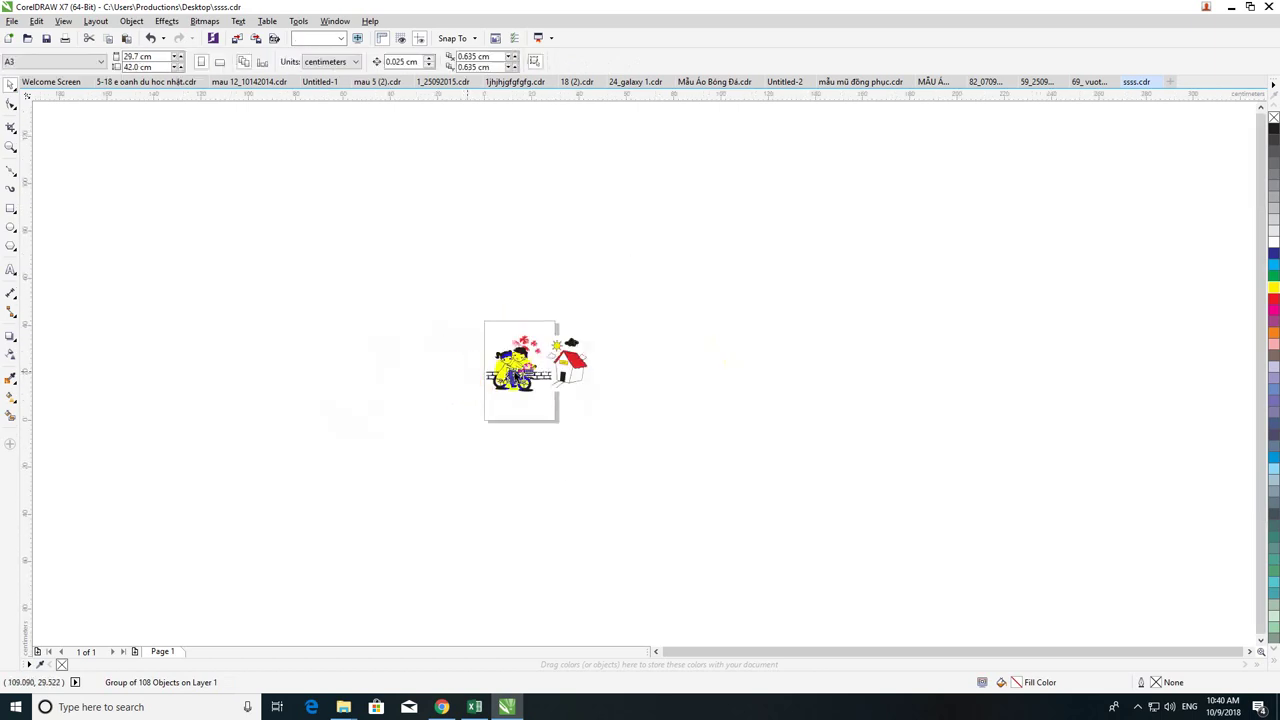
pyautogui.scroll(3, 537, 370)
pyautogui.moveTo(535, 358); pyautogui.dragTo(530, 433)
pyautogui.scroll(2, 548, 462)
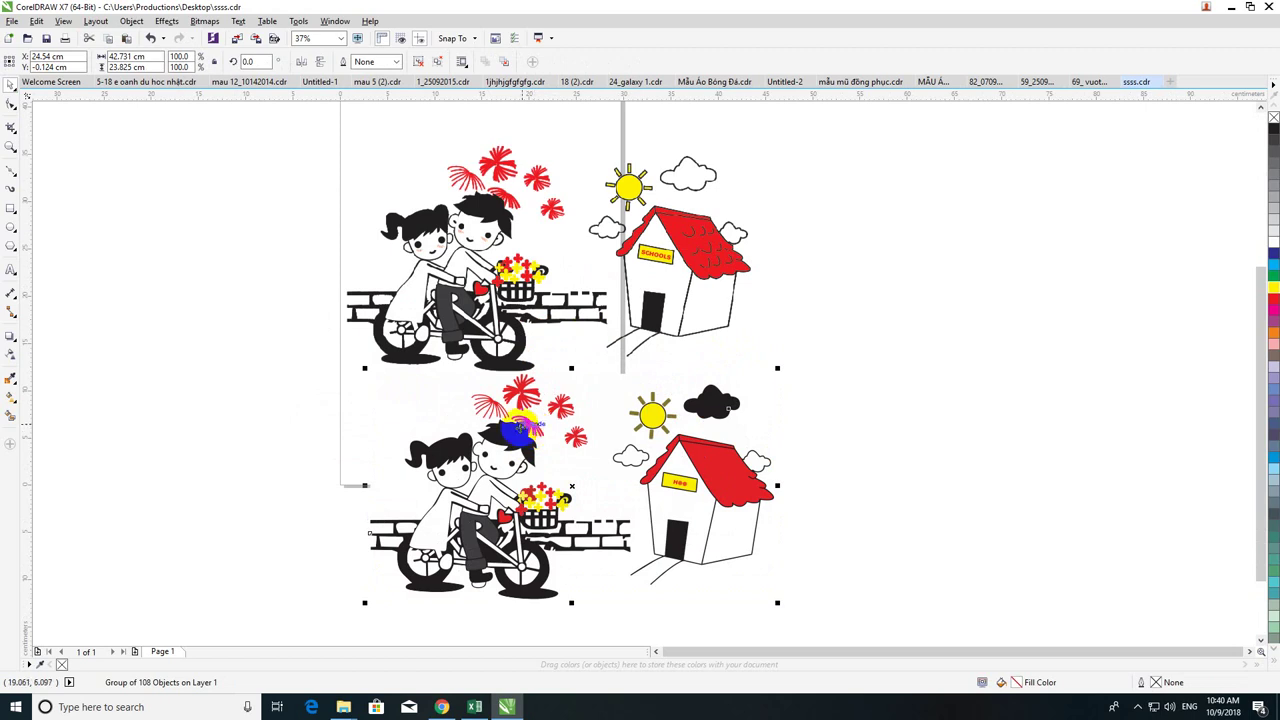
# Step: Give the traced artwork a blue outline and deselect it
pyautogui.rightClick(1268, 287)
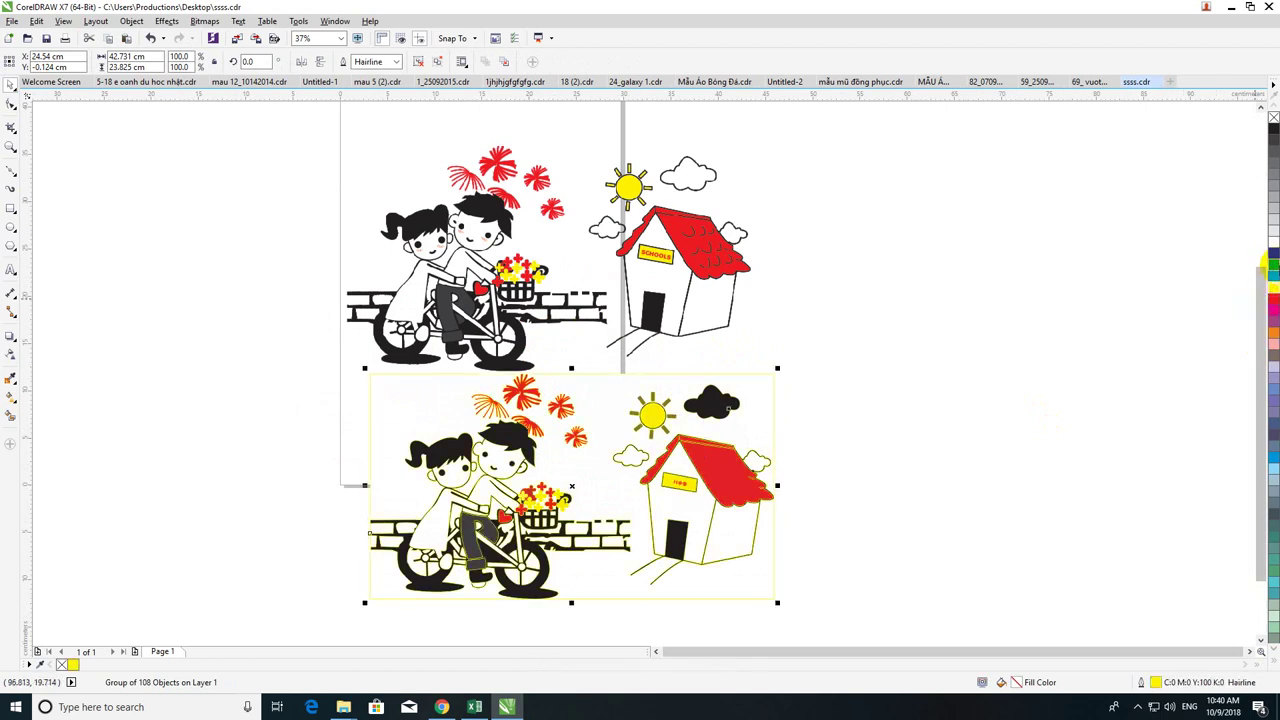
pyautogui.rightClick(1272, 256)
pyautogui.click(914, 337)
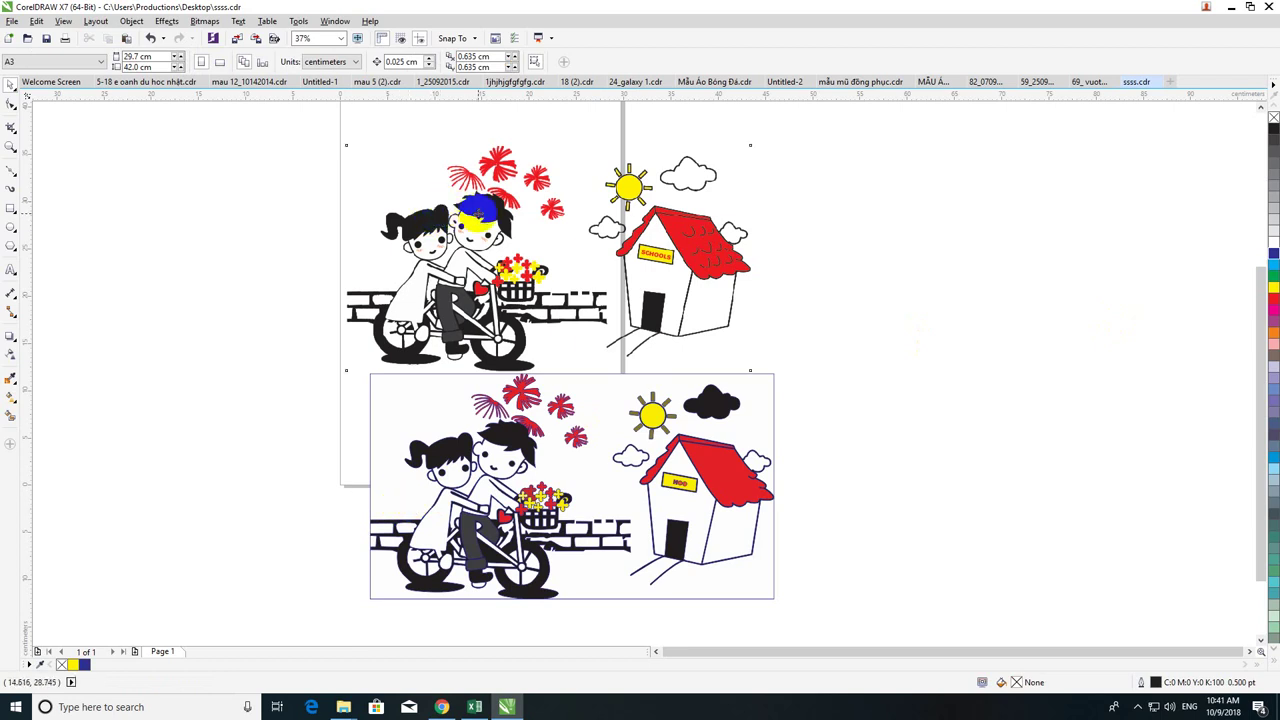
# Step: Delete the original bitmap above the traced artwork and save the file
pyautogui.click(481, 205)
pyautogui.press('Delete')
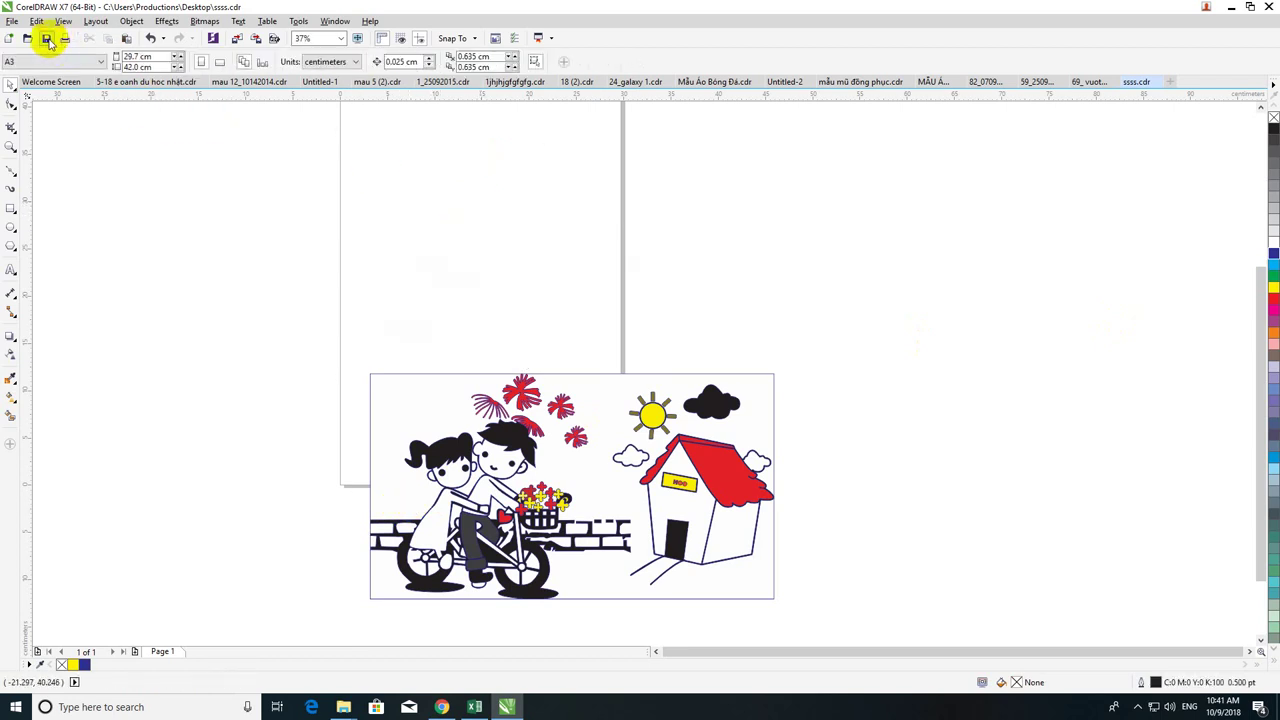
# Step: Switch to the desktop and check the size of the saved ssss file containing only the traced artwork
pyautogui.click(1233, 7)
pyautogui.rightClick(136, 422)
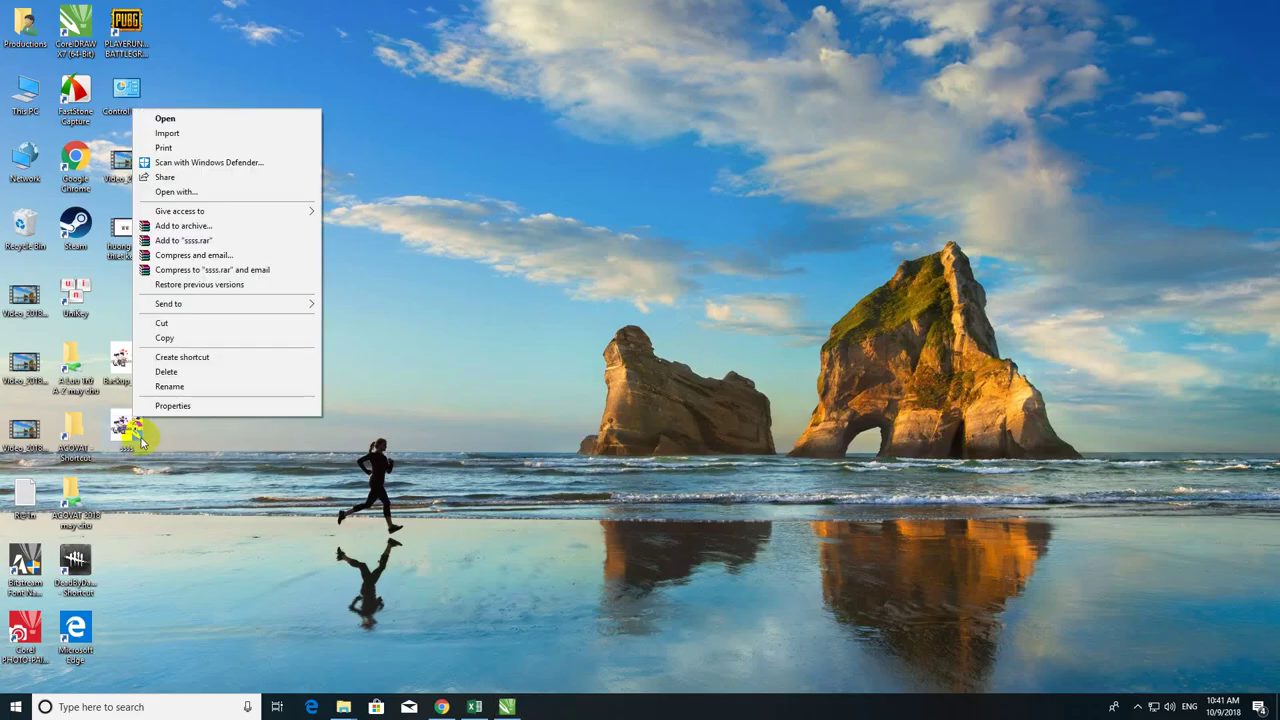
pyautogui.click(172, 405)
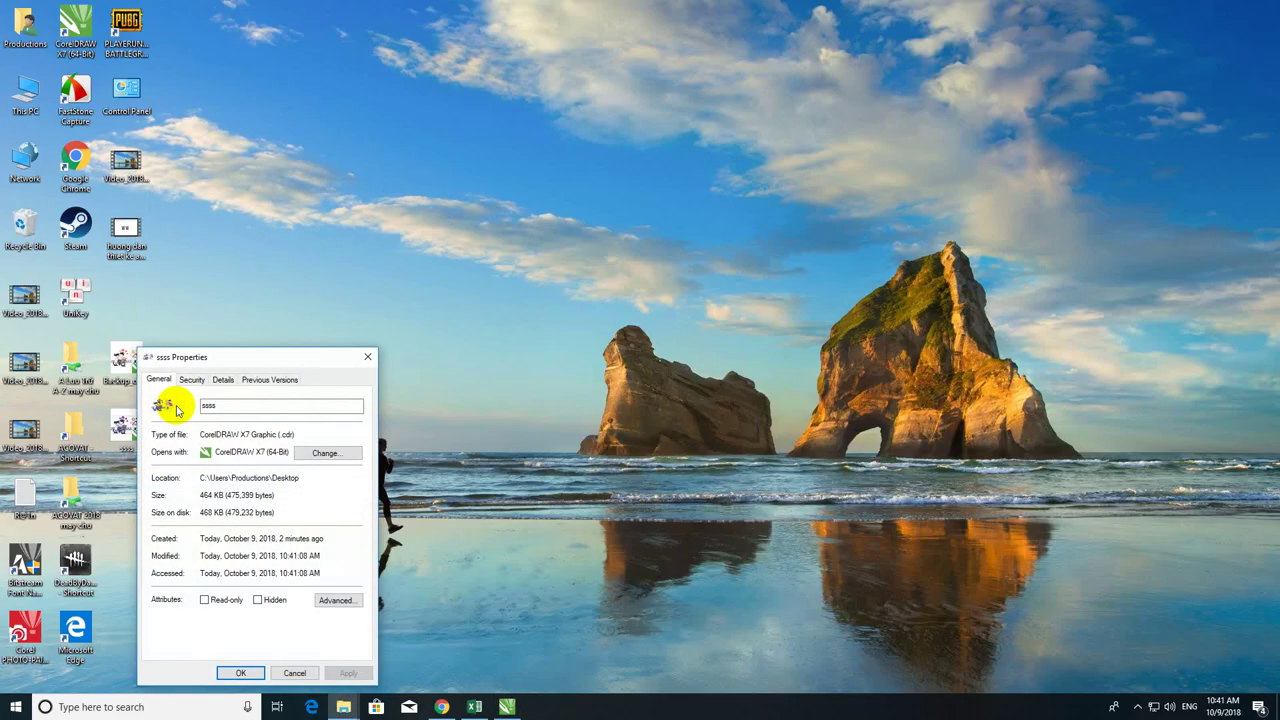
pyautogui.click(367, 357)
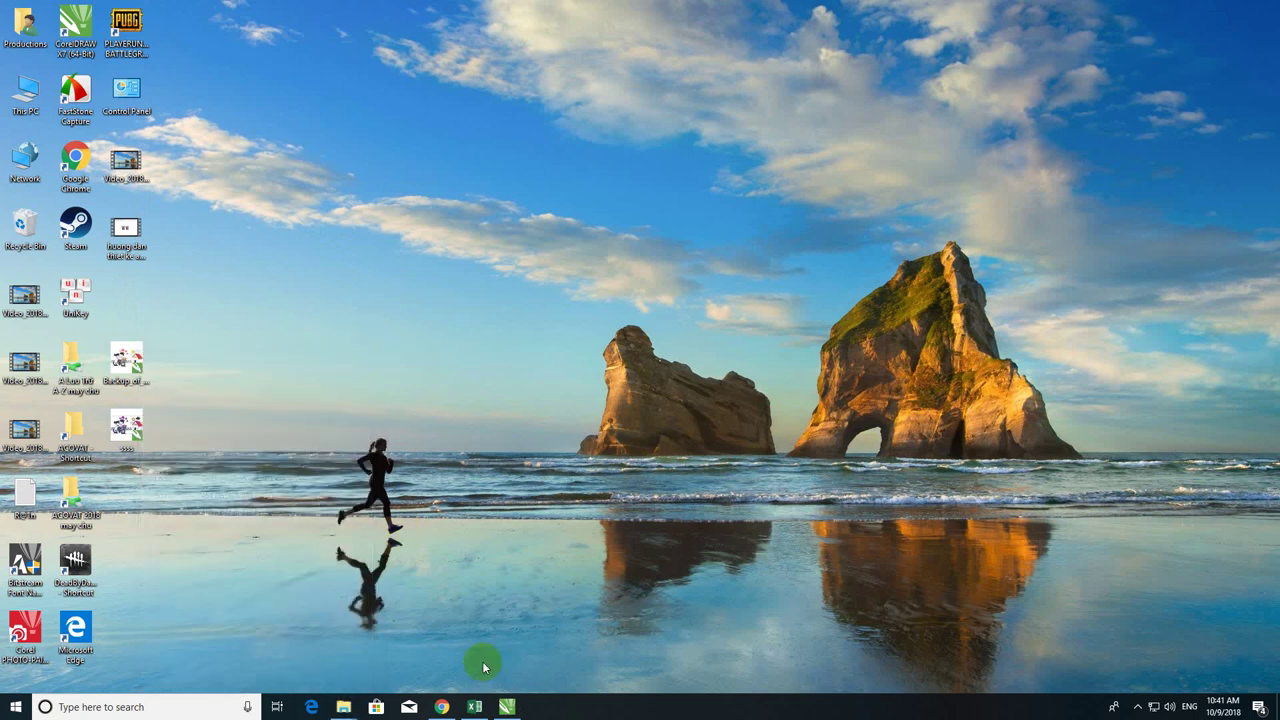
# Step: Return to CorelDRAW and inspect the traced couple and bicycle up close
pyautogui.click(507, 707)
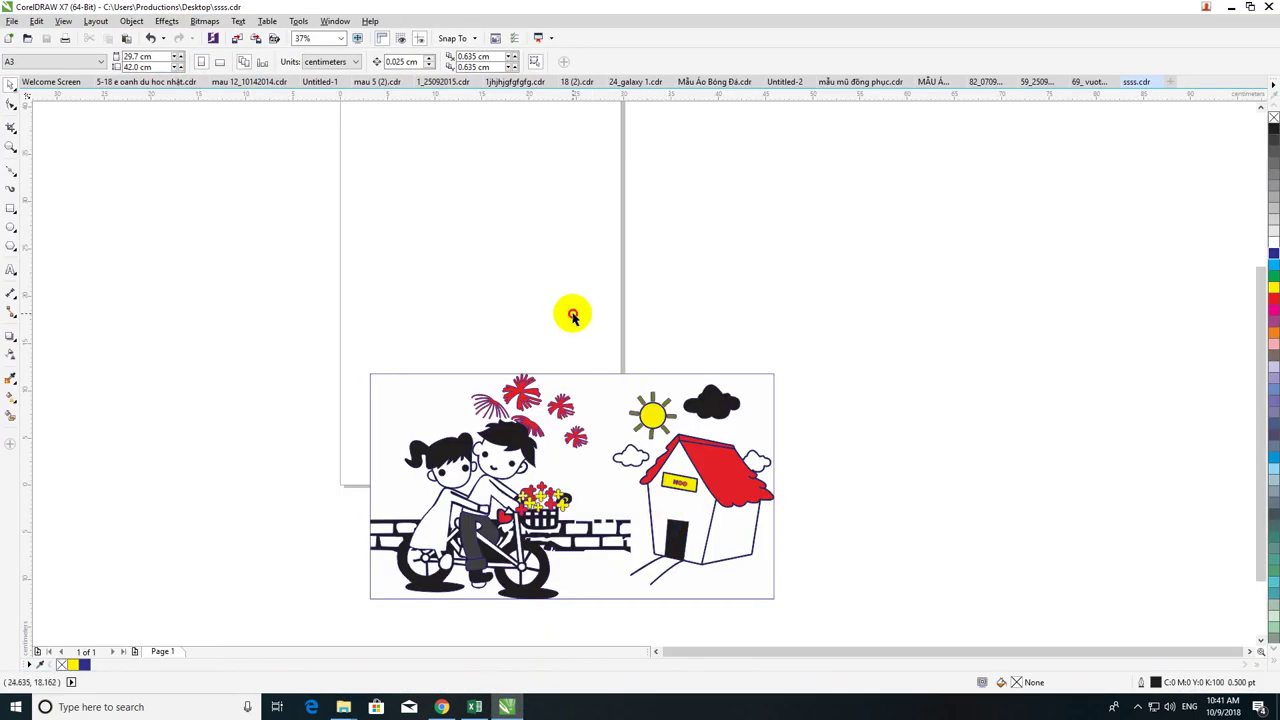
pyautogui.scroll(4, 481, 573)
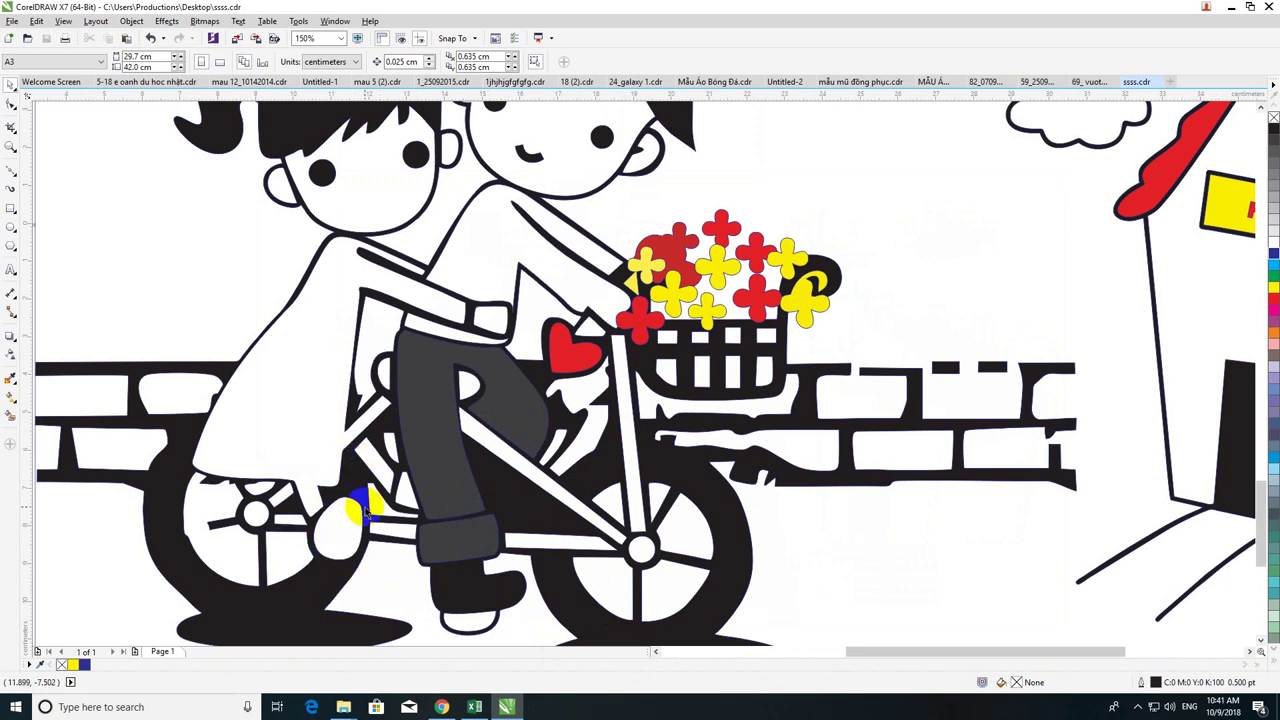
pyautogui.scroll(-3, 532, 437)
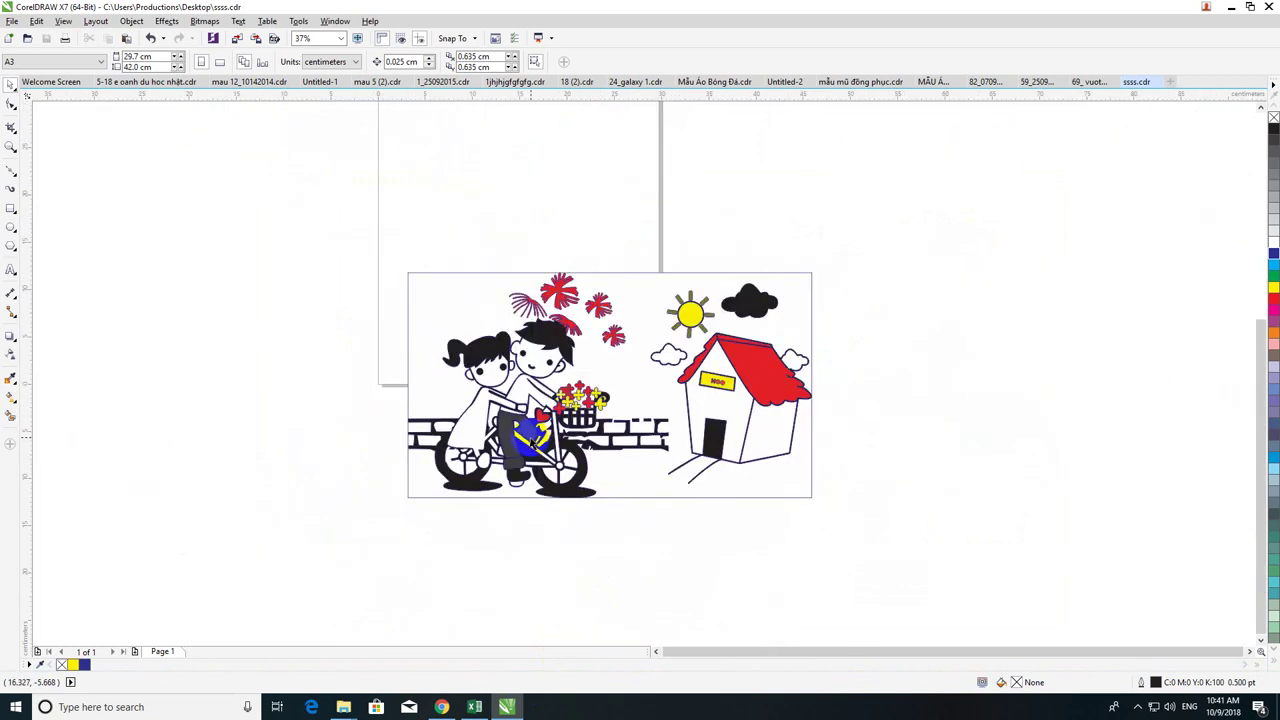
# Step: Make three overlapping copies of the traced vector artwork around the original and save the file
pyautogui.moveTo(188, 202)
pyautogui.mouseDown()
pyautogui.moveTo(491, 291)
pyautogui.moveTo(905, 550)
pyautogui.mouseUp()
pyautogui.click(729, 523)
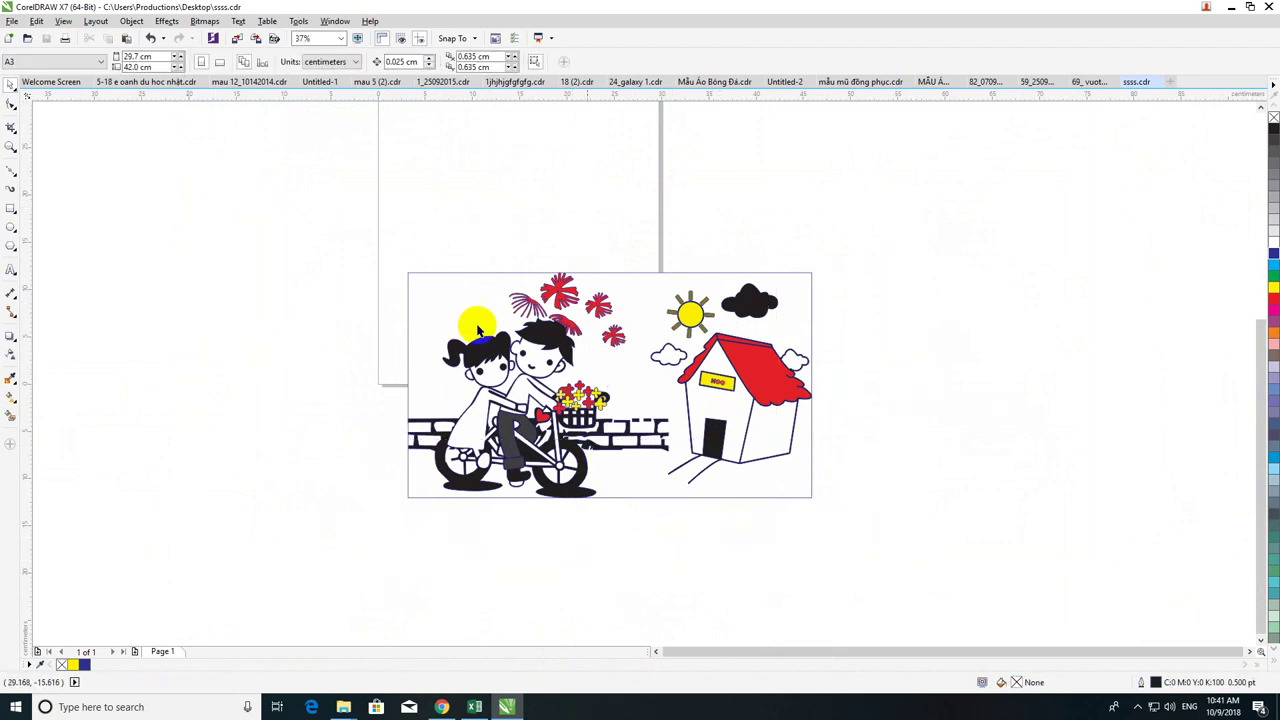
pyautogui.moveTo(352, 257); pyautogui.dragTo(1025, 531)
pyautogui.scroll(-2, 530, 345)
pyautogui.moveTo(530, 350)
pyautogui.mouseDown()
pyautogui.moveTo(551, 283)
pyautogui.moveTo(503, 274)
pyautogui.moveTo(498, 300)
pyautogui.moveTo(462, 282)
pyautogui.mouseUp()
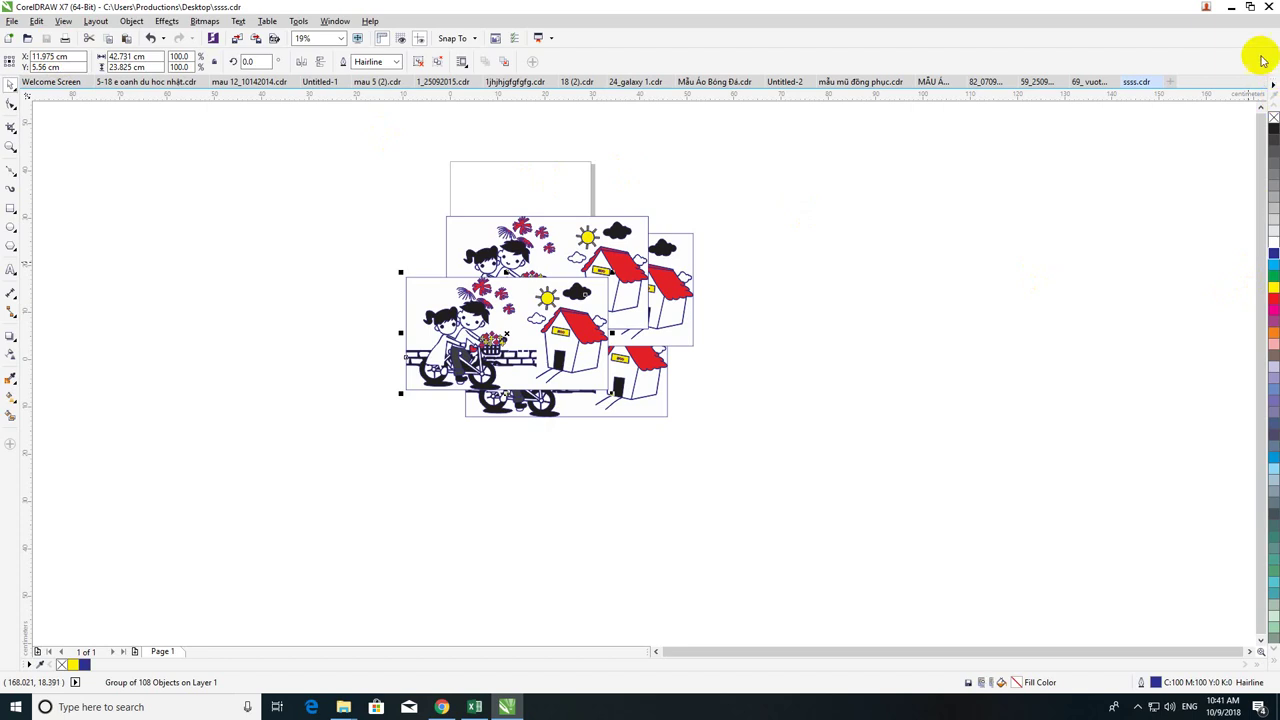
# Step: Switch to the desktop and check the size of the ssss file holding the four vector copies
pyautogui.click(1231, 8)
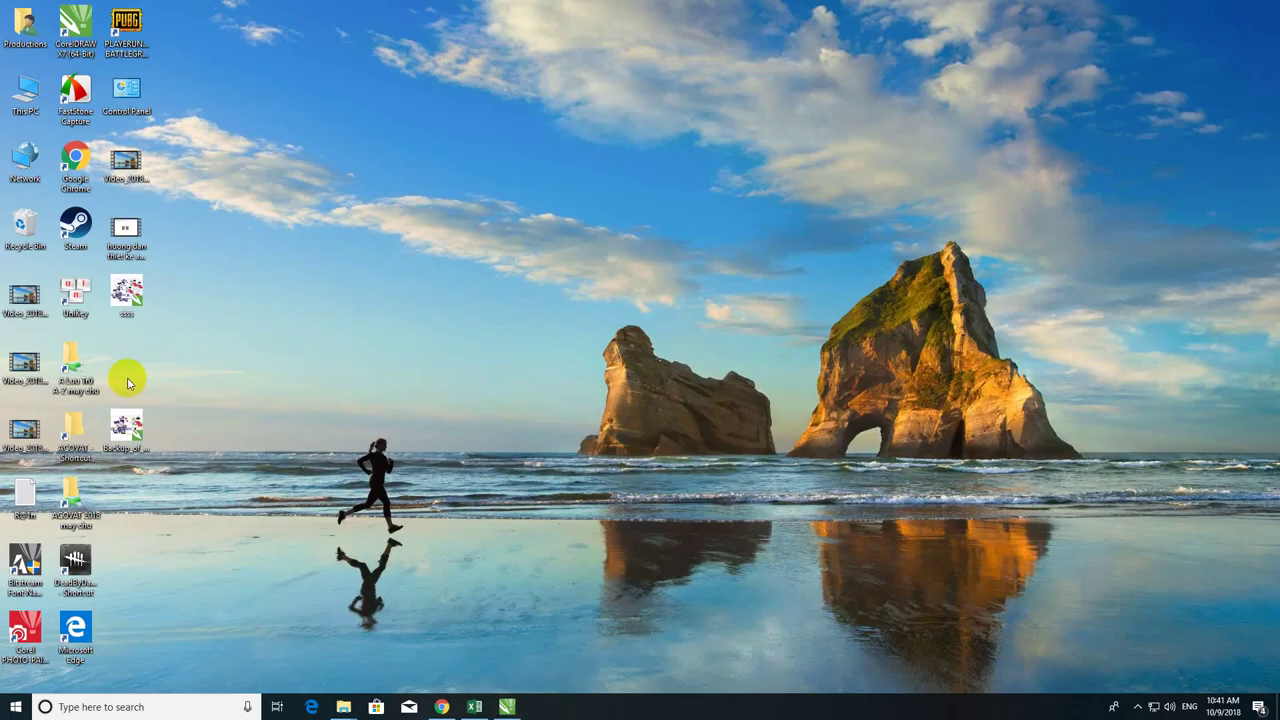
pyautogui.rightClick(132, 294)
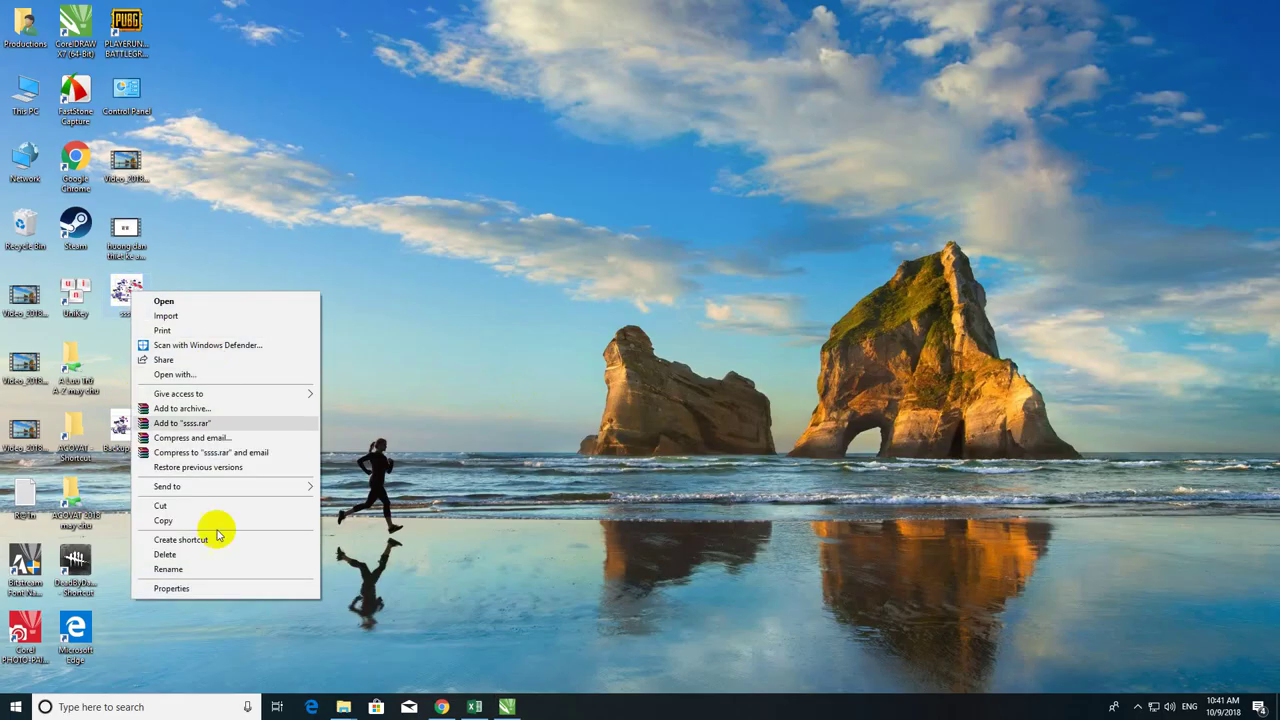
pyautogui.click(207, 590)
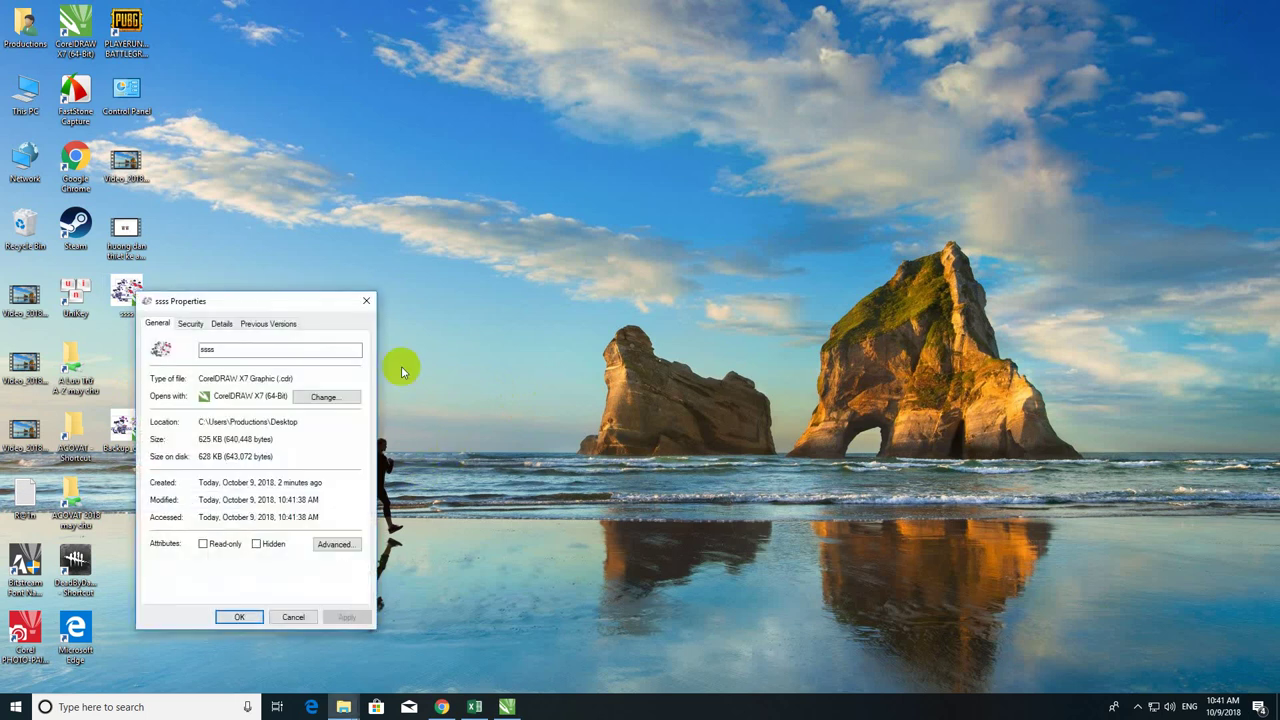
pyautogui.click(365, 301)
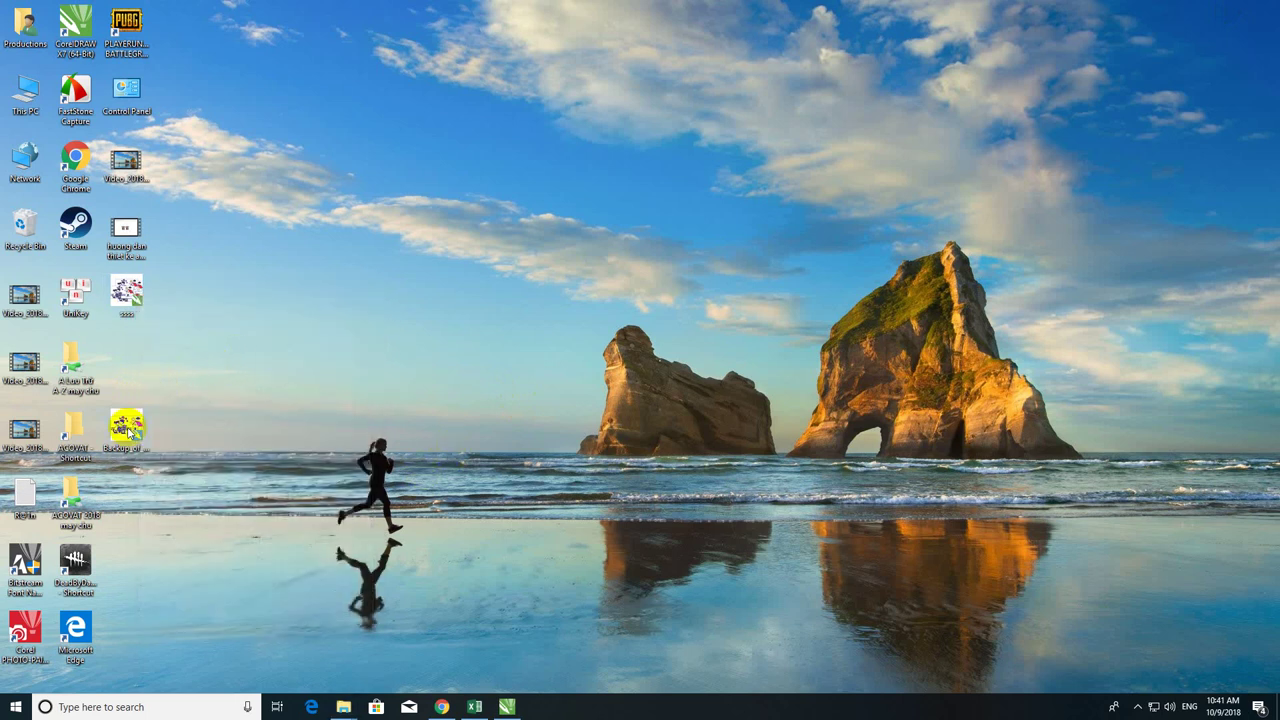
# Step: Return to CorelDRAW and spread the four overlapping artwork copies apart into a horizontal row
pyautogui.click(520, 700)
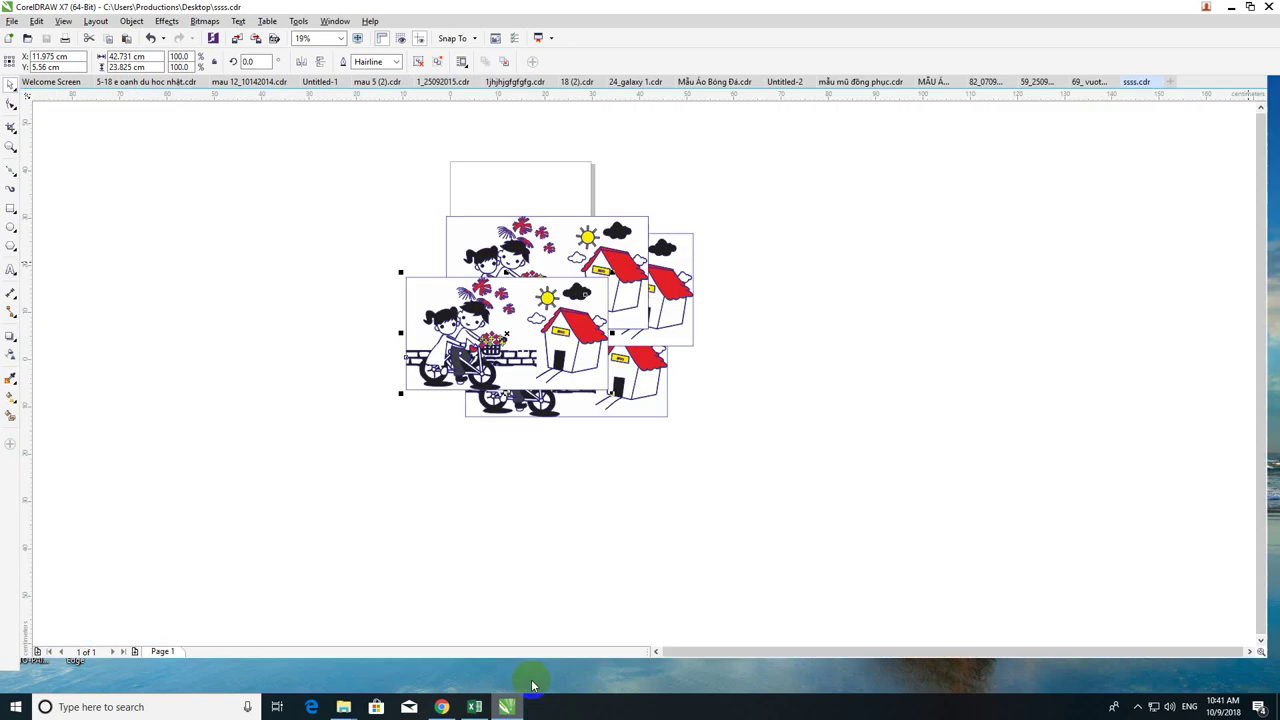
pyautogui.click(754, 386)
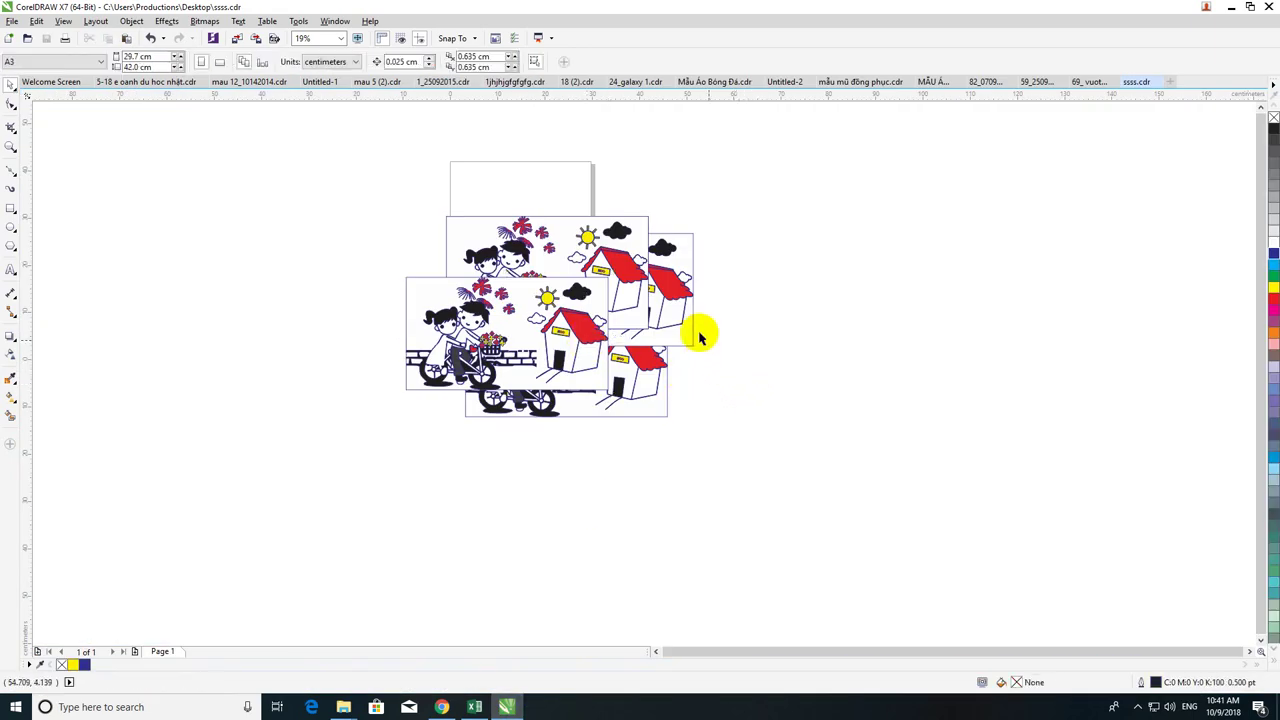
pyautogui.click(566, 323)
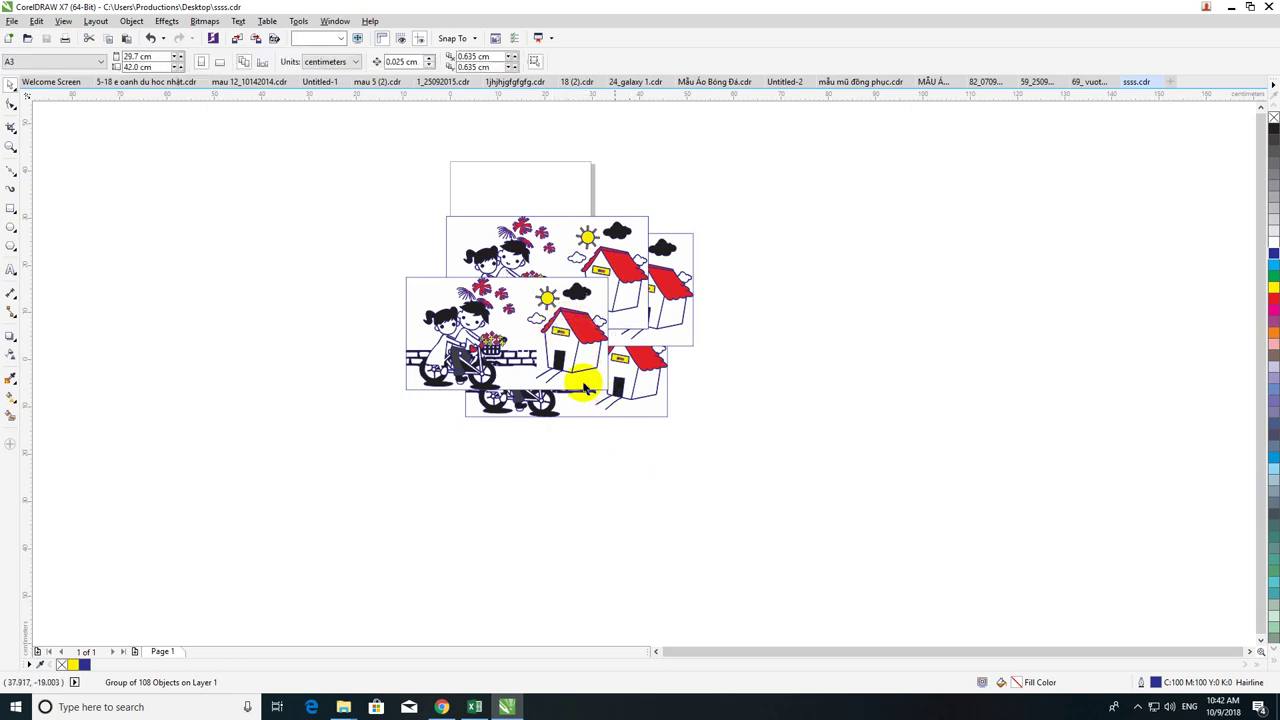
pyautogui.moveTo(540, 333); pyautogui.dragTo(300, 274)
pyautogui.moveTo(513, 258); pyautogui.dragTo(824, 280)
pyautogui.moveTo(600, 294); pyautogui.dragTo(1087, 309)
pyautogui.moveTo(615, 398); pyautogui.dragTo(565, 339)
pyautogui.click(686, 209)
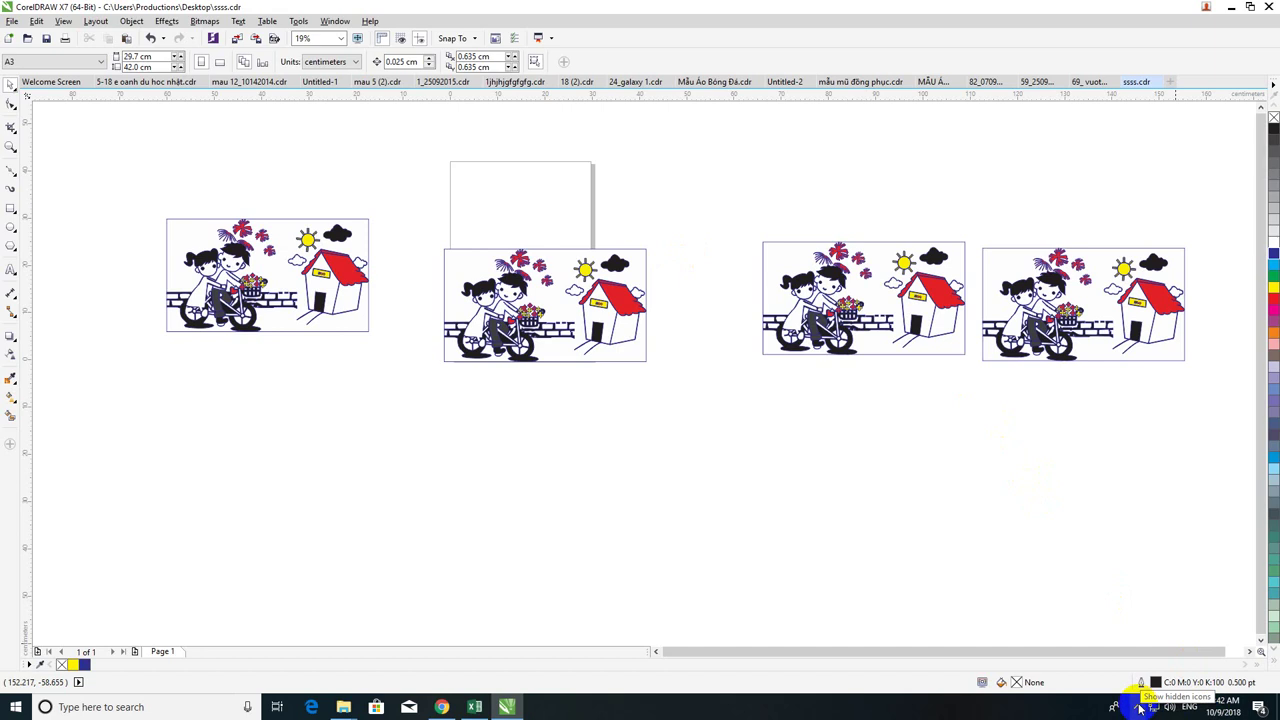
pyautogui.click(1140, 707)
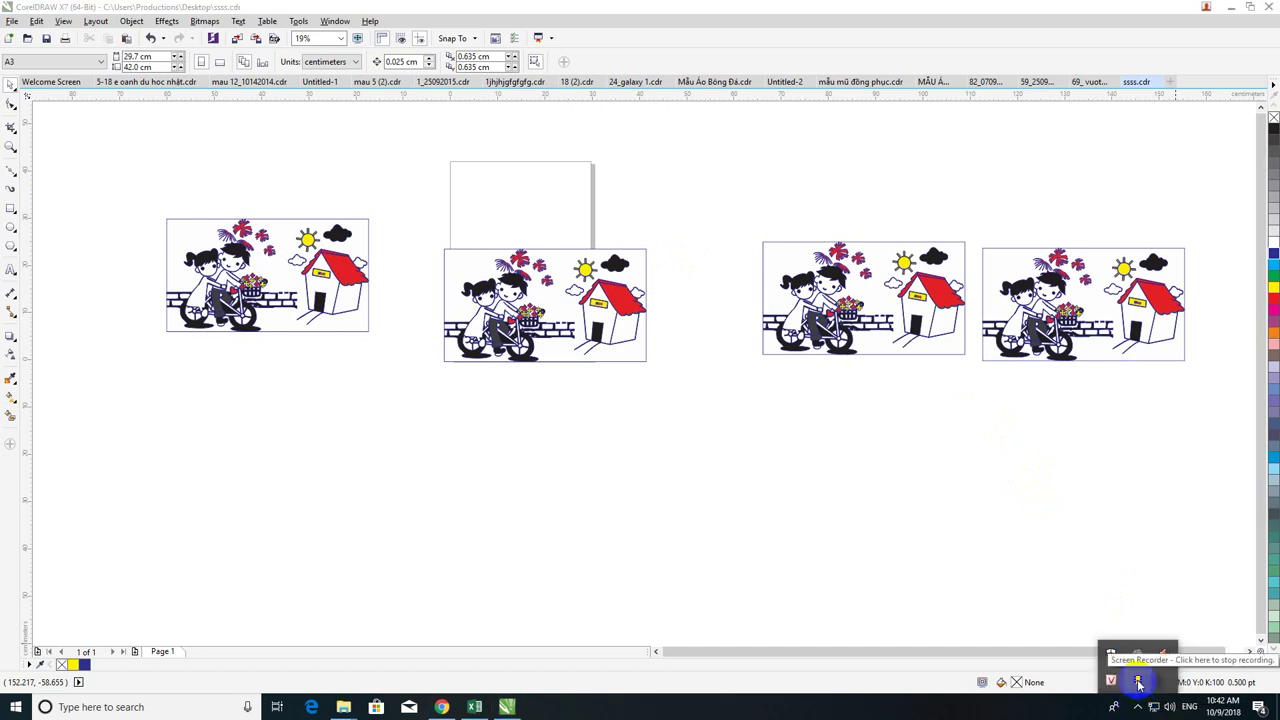